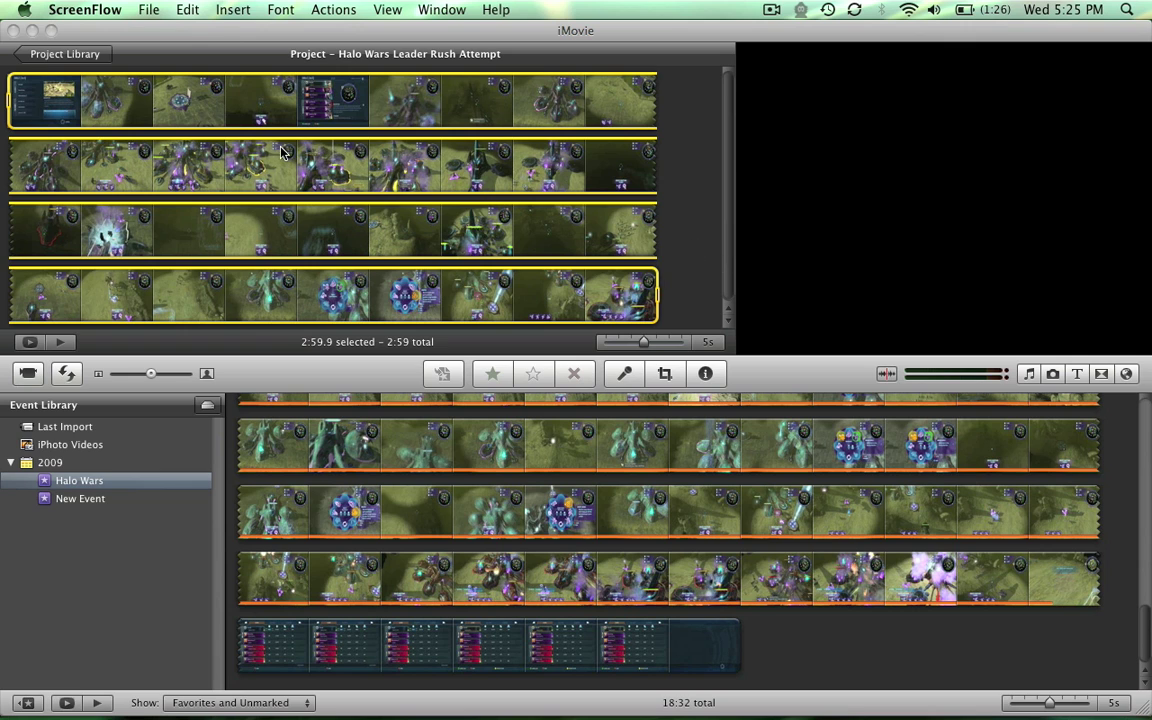
Step: Dismiss the screen recorder's File menu so iMovie's Halo Wars Leader Rush Attempt project is frontmost
click(147, 10)
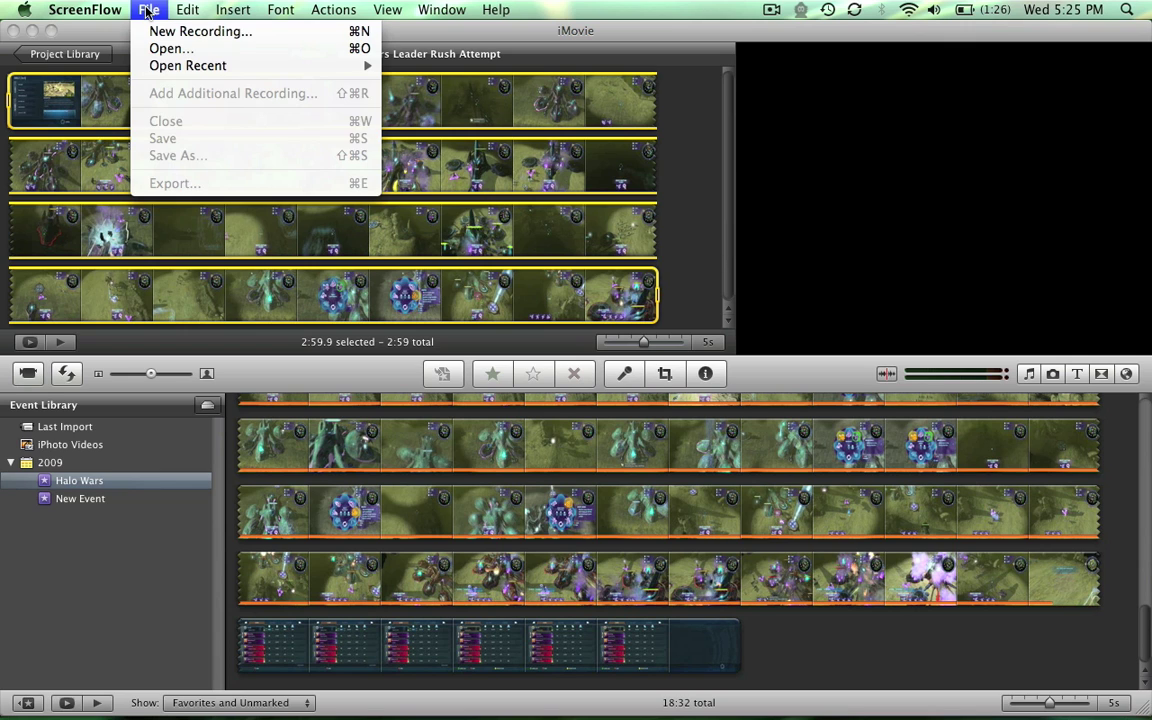
click(243, 30)
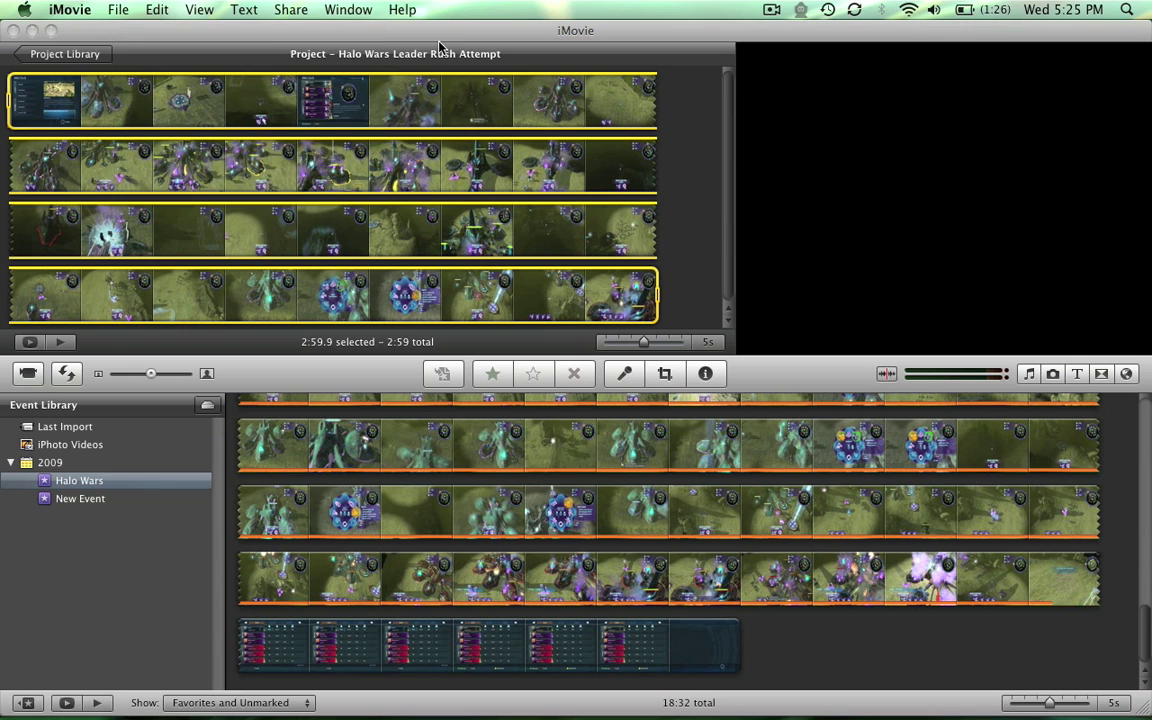
click(116, 10)
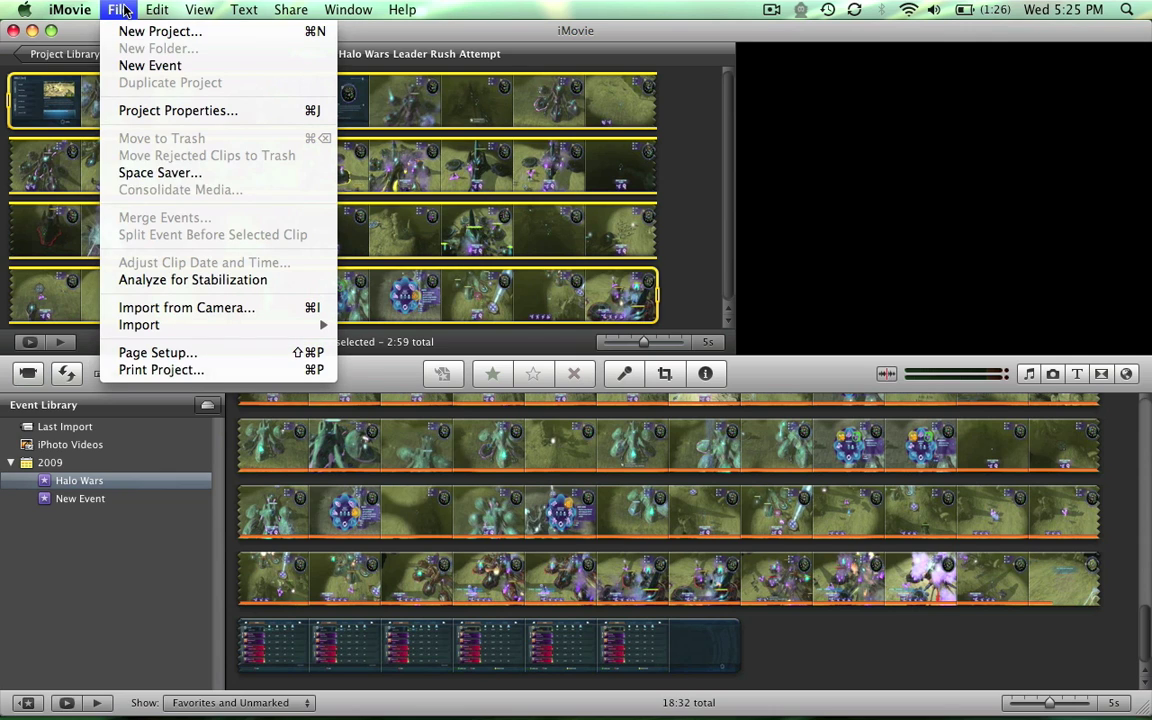
mouse_move(145, 324)
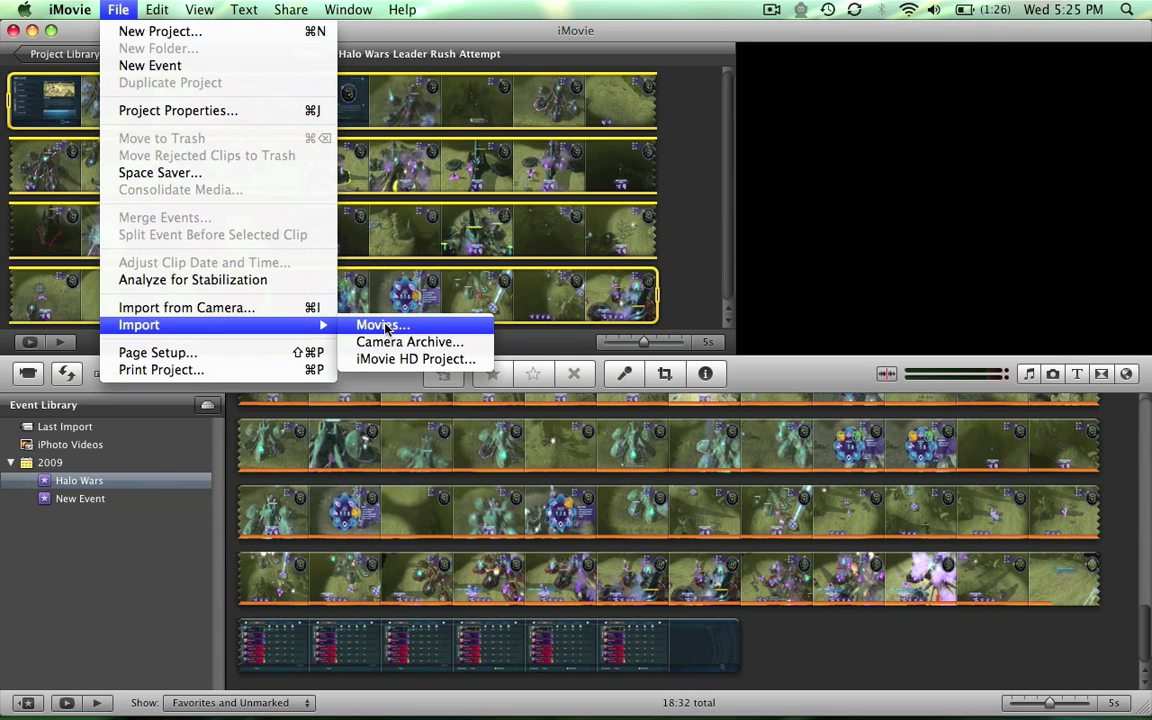
click(408, 37)
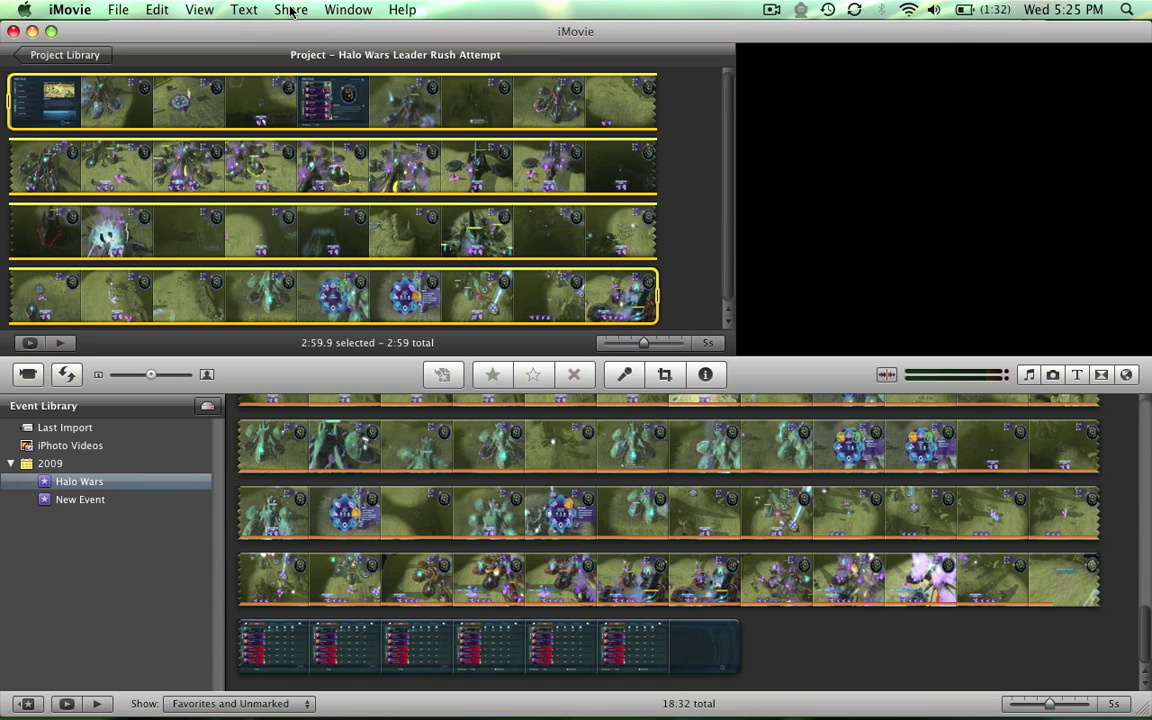
click(290, 10)
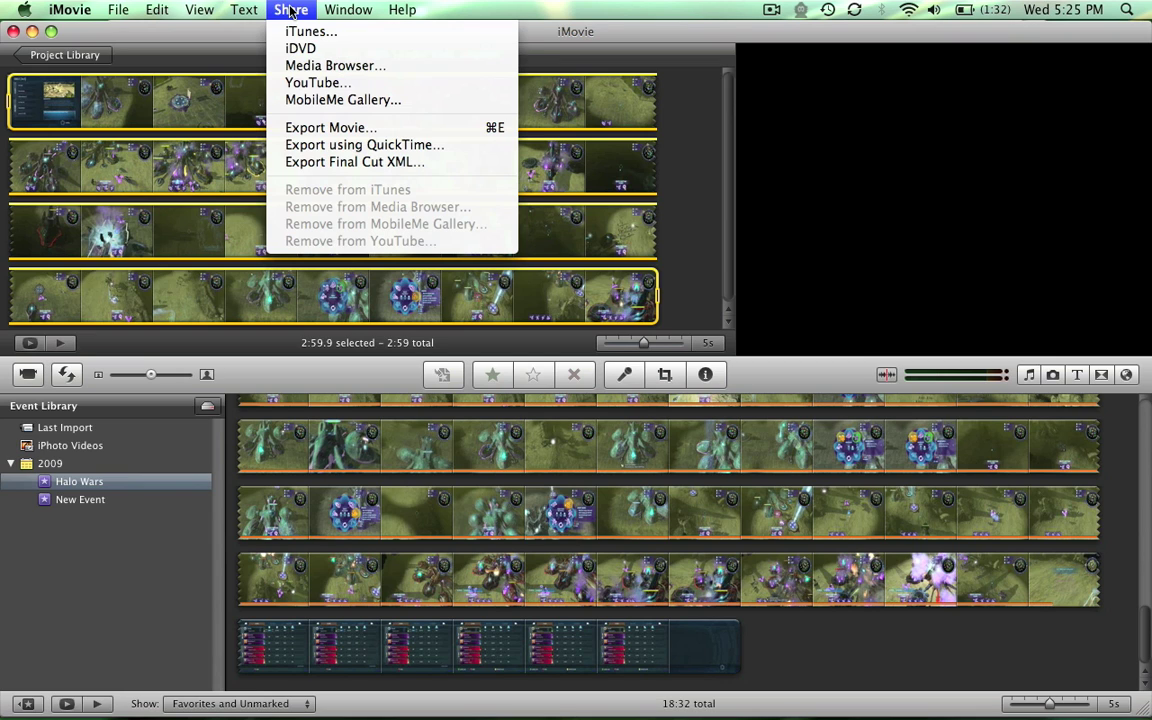
click(313, 150)
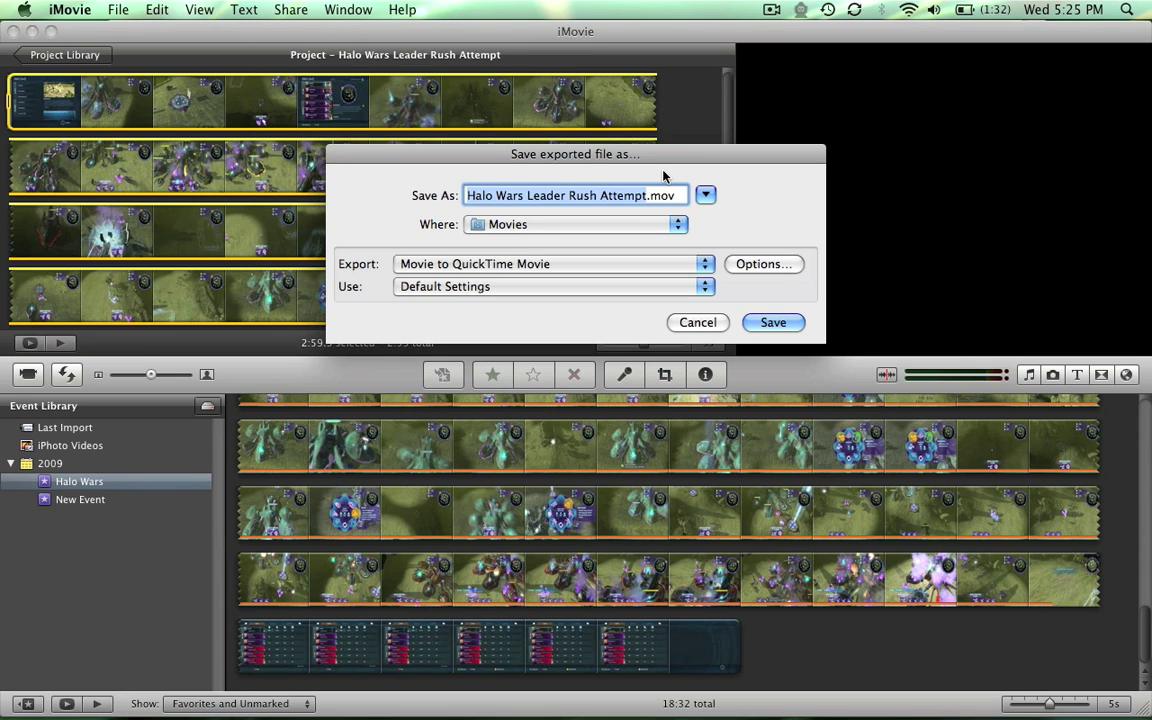
click(705, 195)
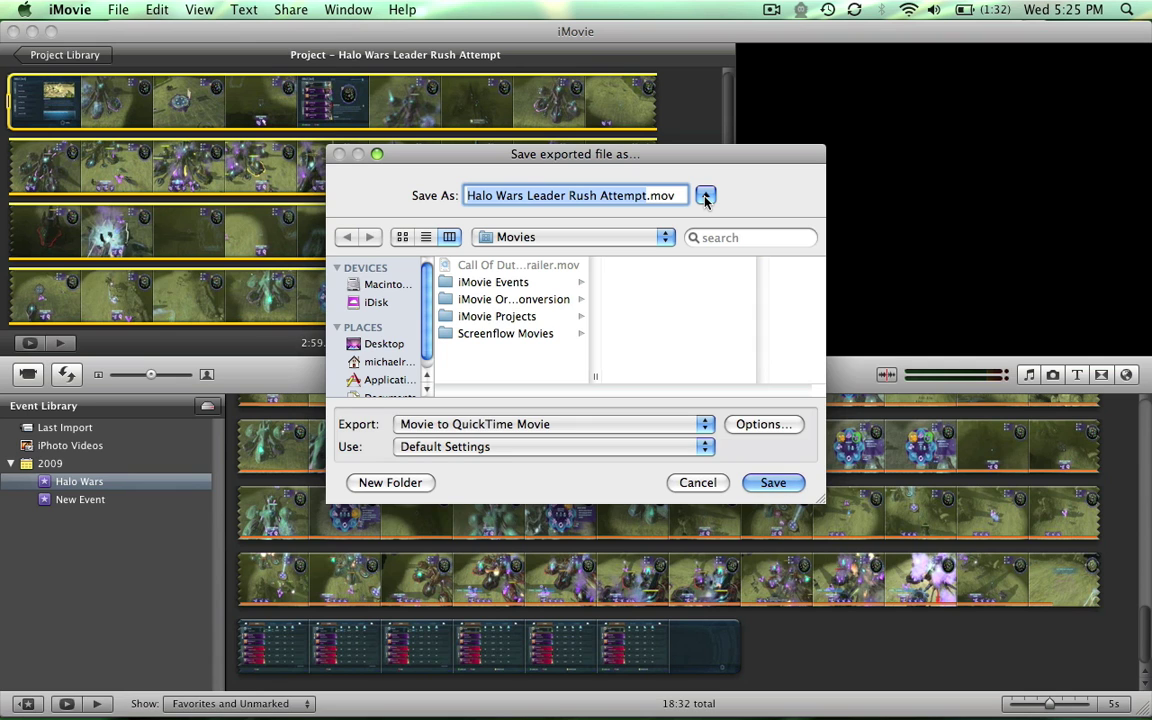
click(705, 195)
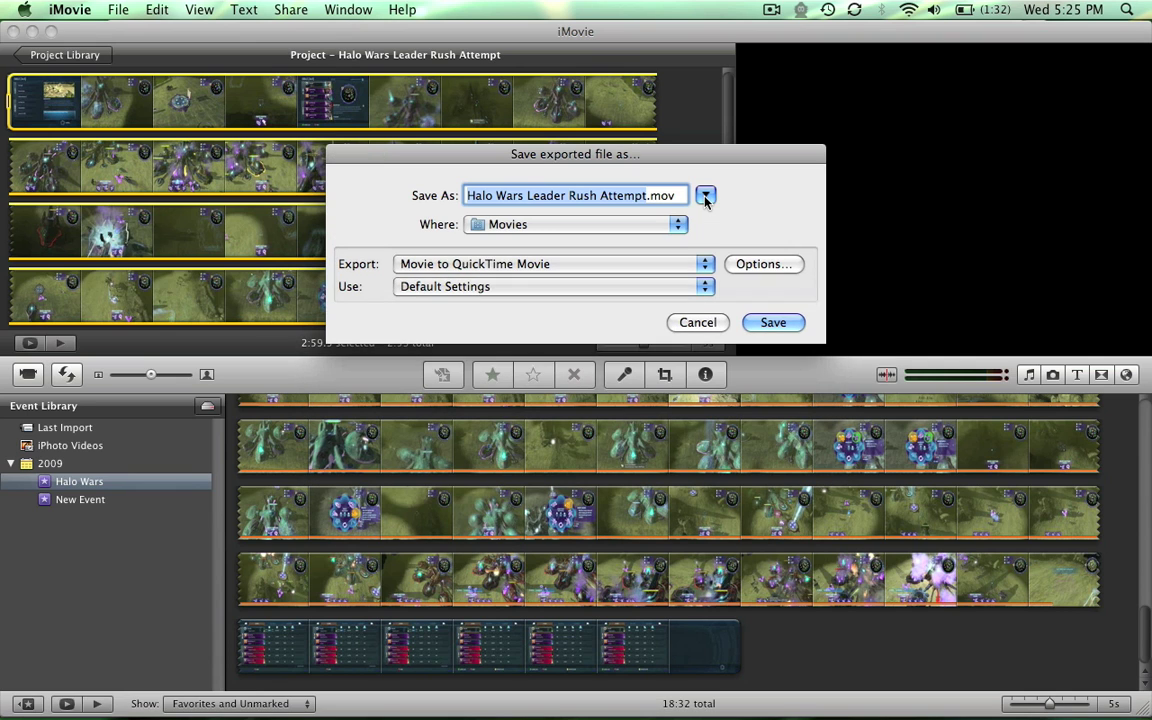
click(680, 222)
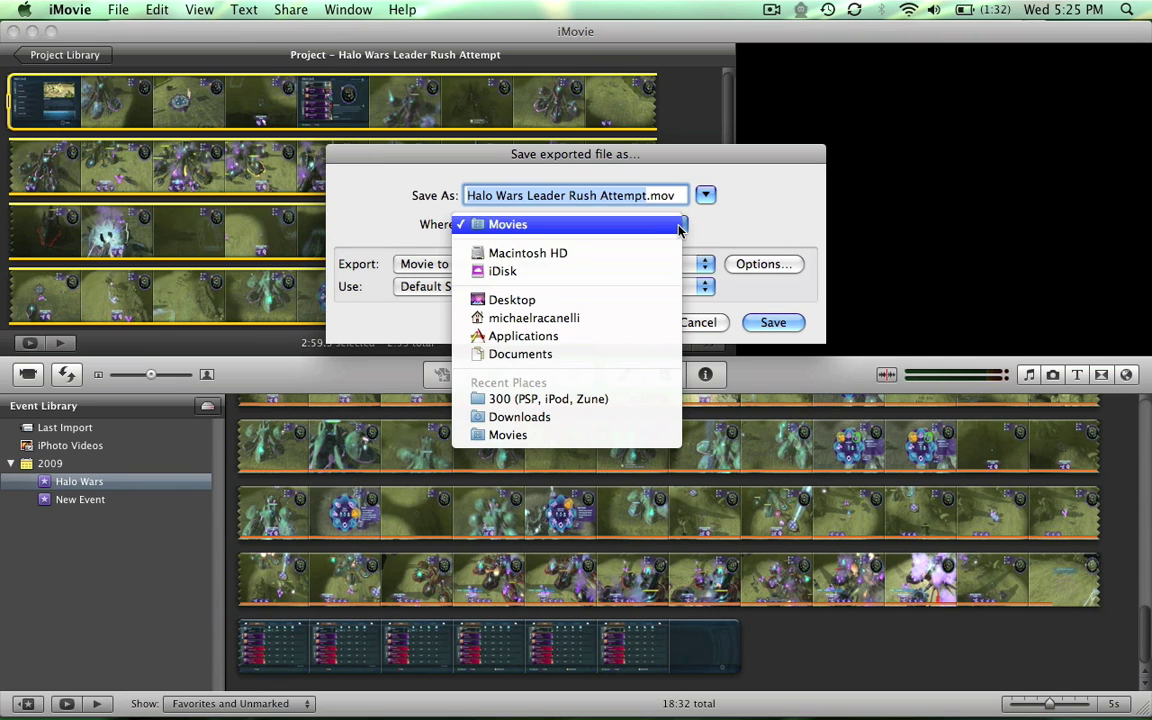
click(603, 300)
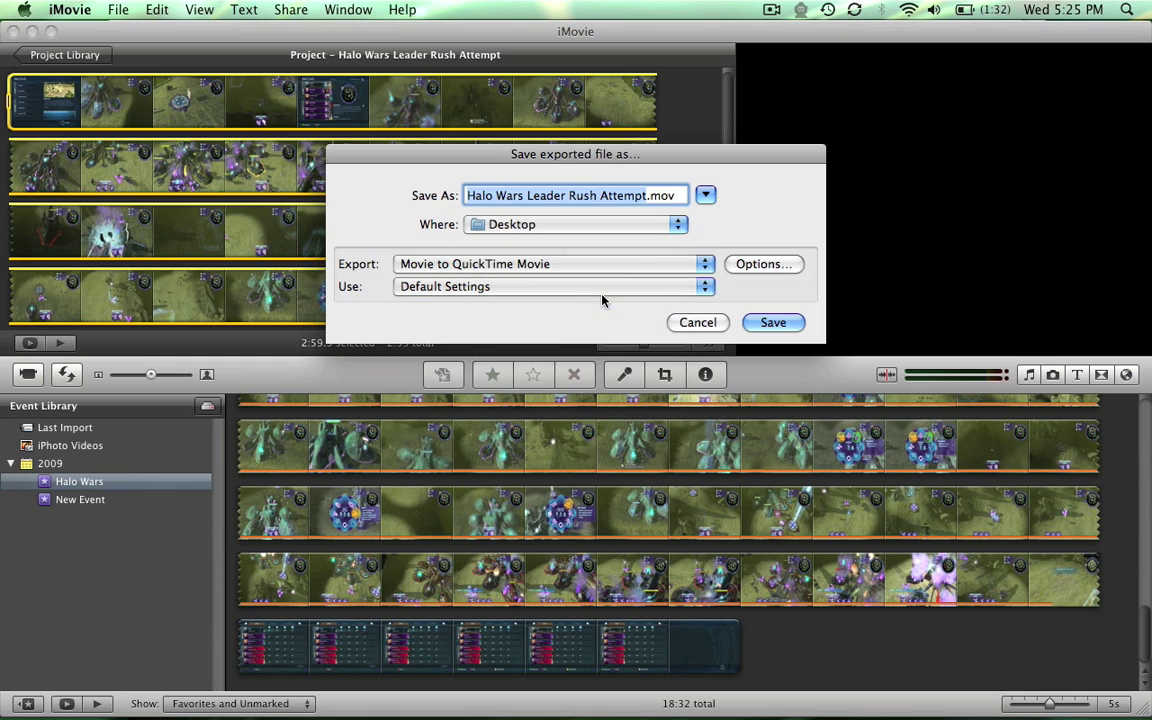
click(757, 265)
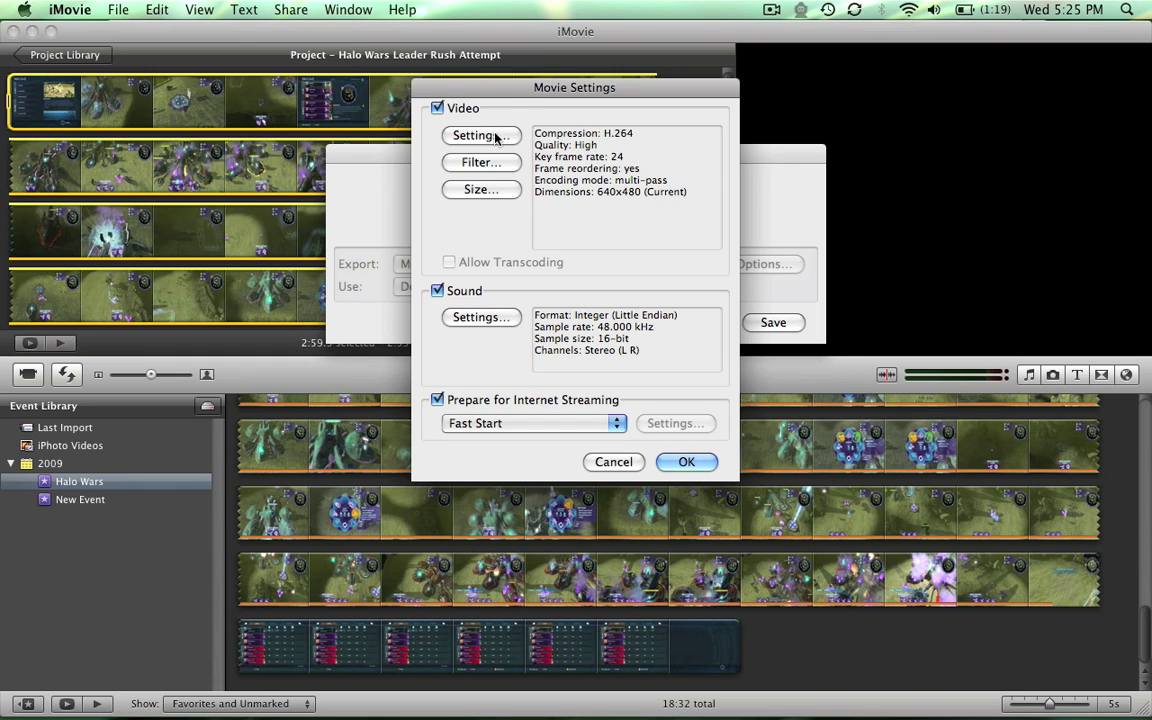
click(497, 137)
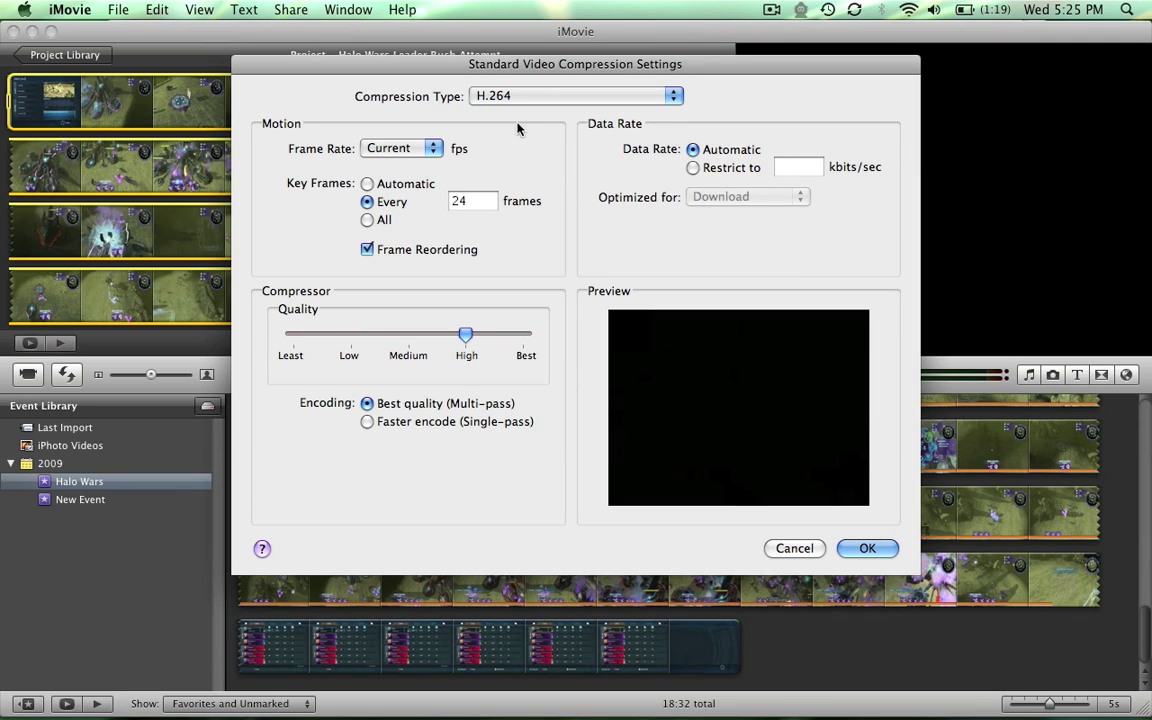
click(791, 551)
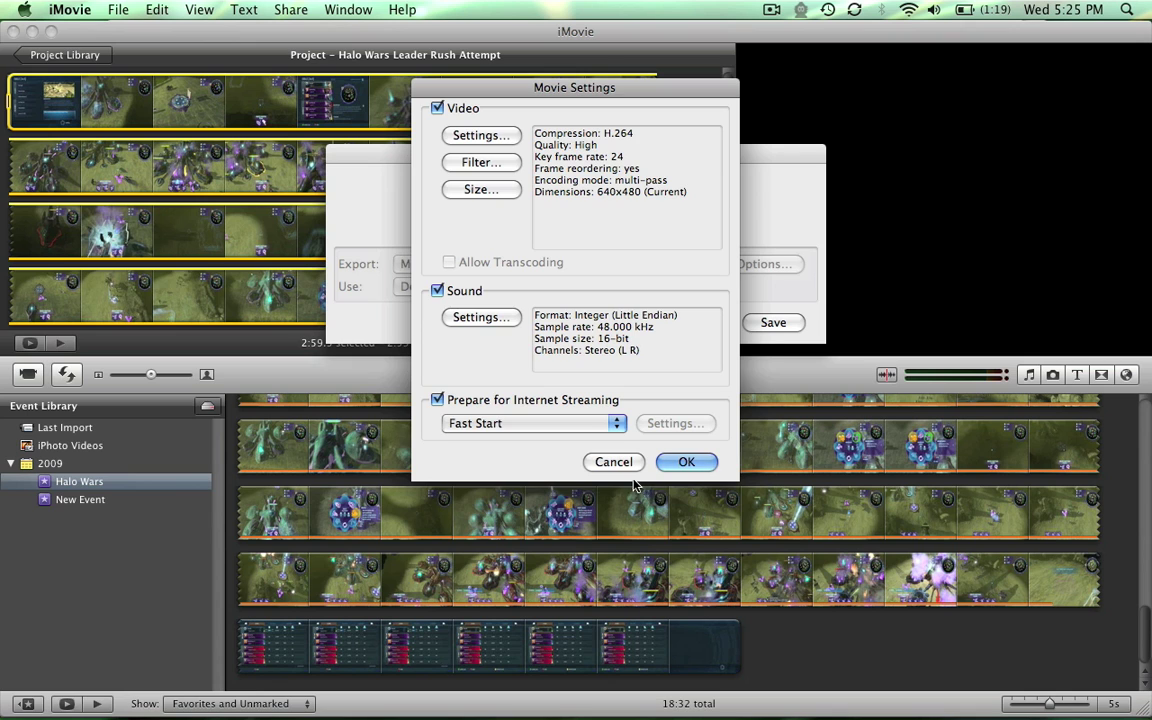
click(613, 462)
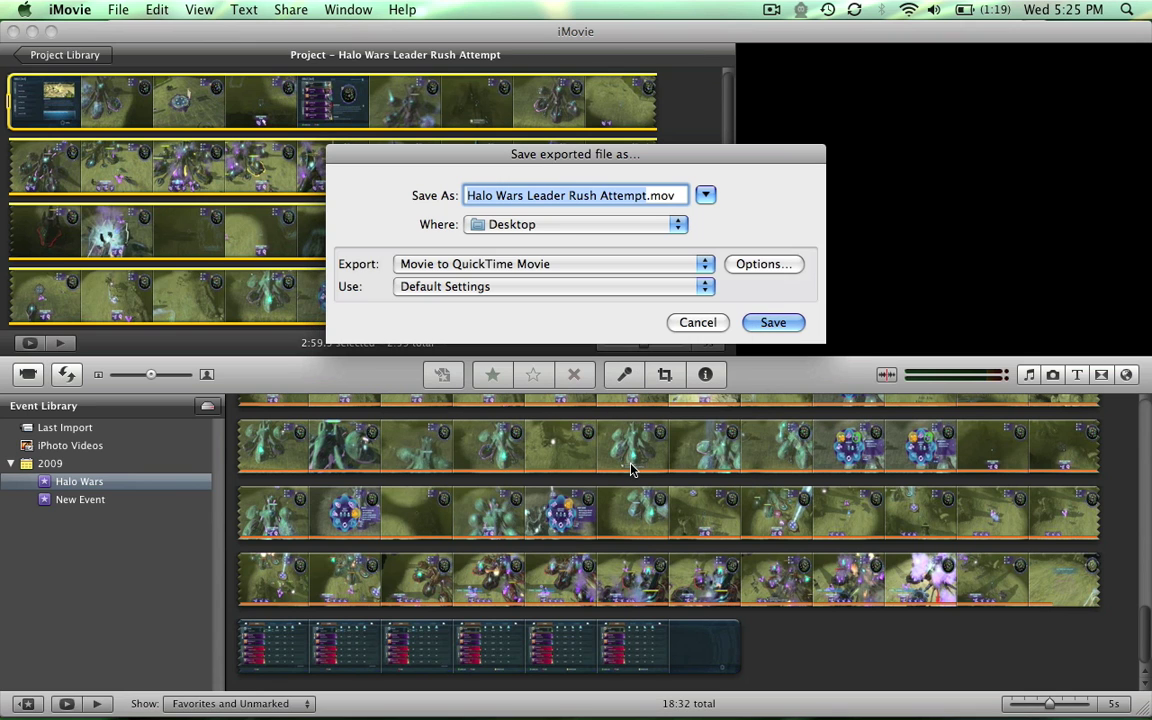
click(698, 323)
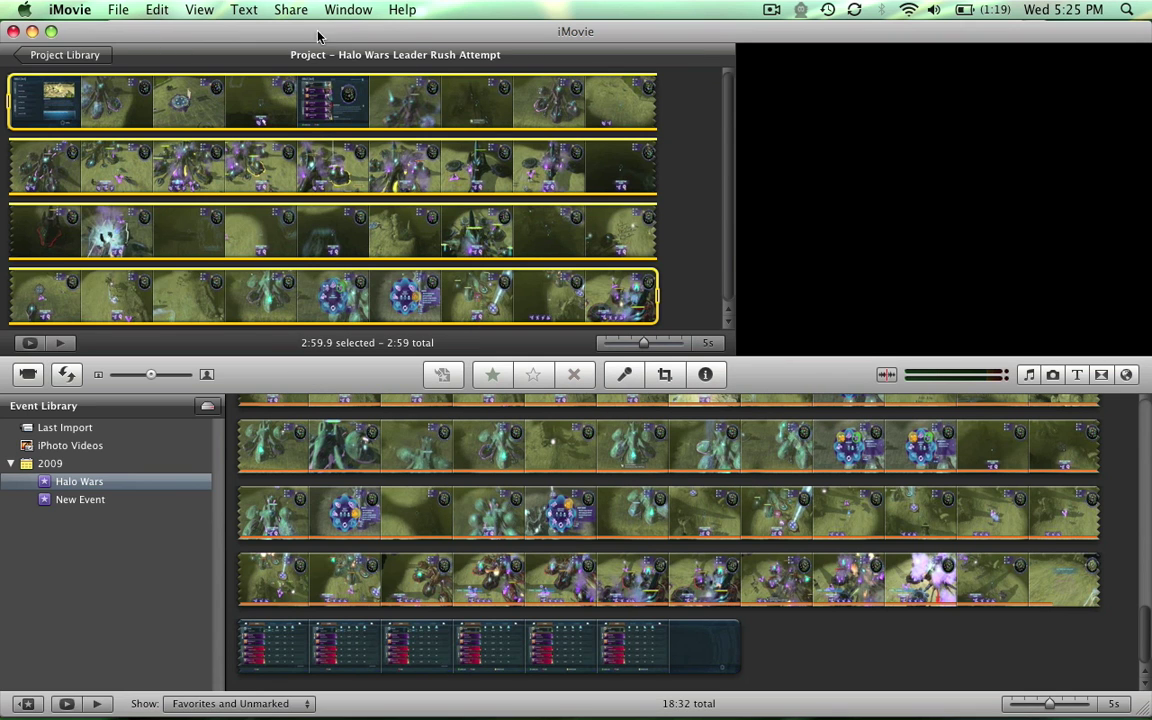
Step: Set the Halo Wars project's aspect ratio to Standard (4:3) in Project Properties
click(116, 10)
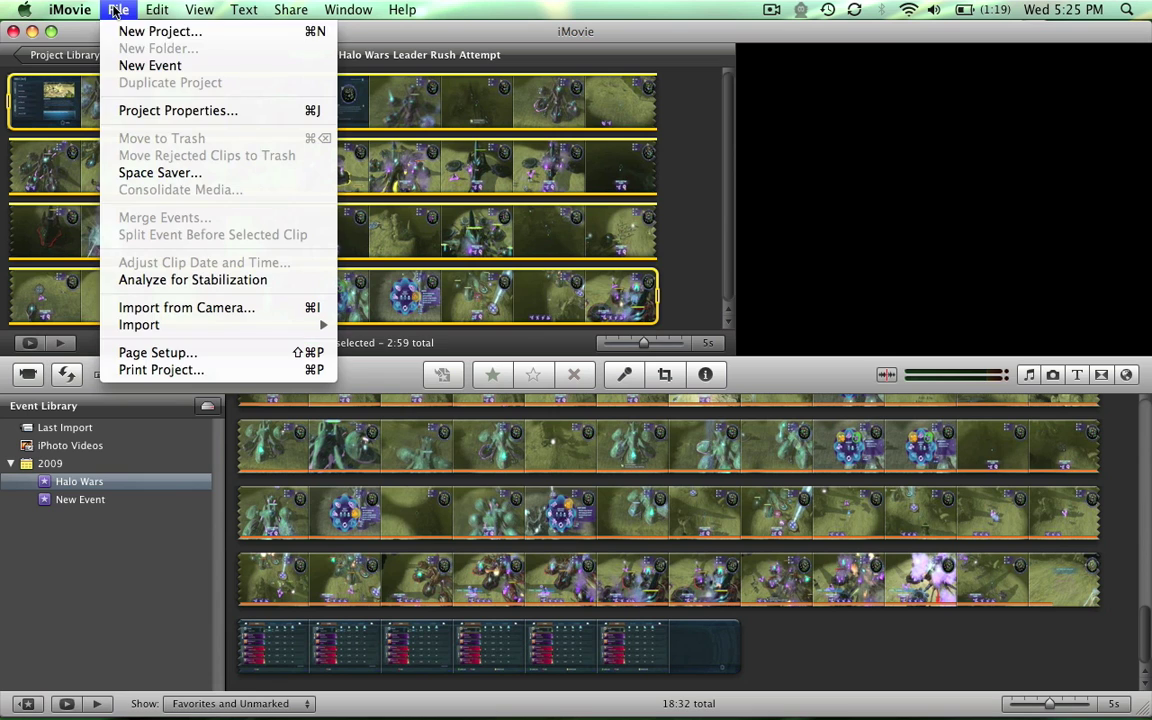
click(160, 110)
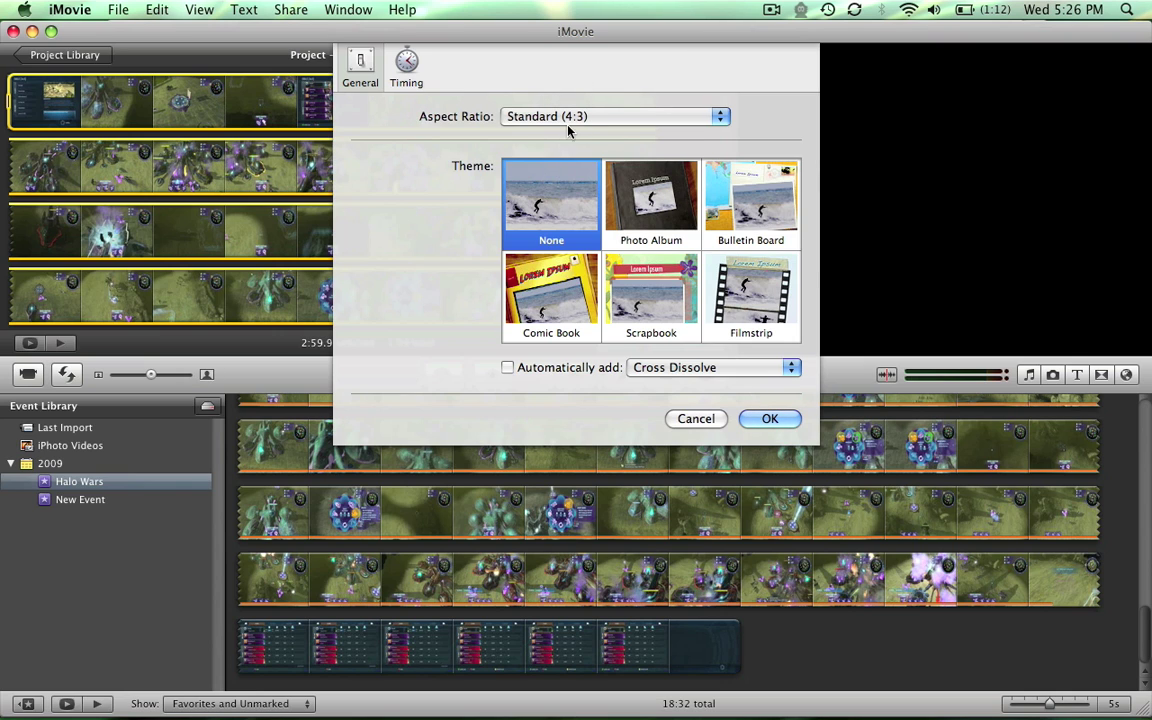
click(770, 419)
click(291, 9)
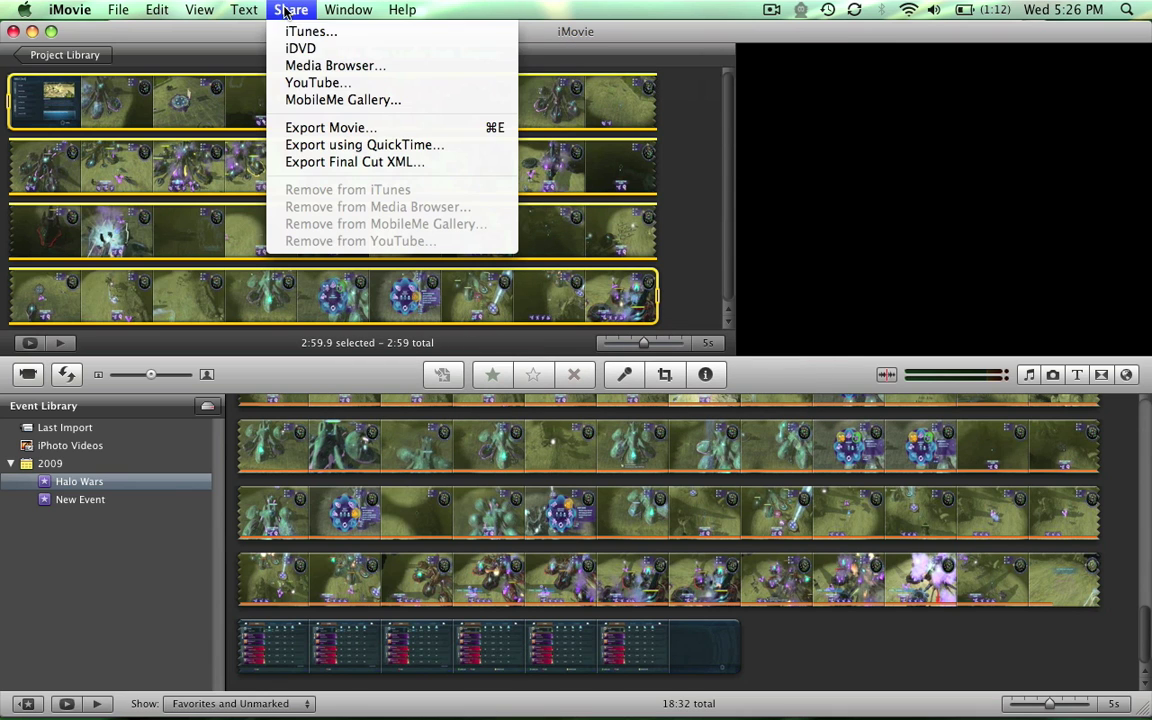
Step: Start a QuickTime export using H.264 video compression at Best quality
click(338, 147)
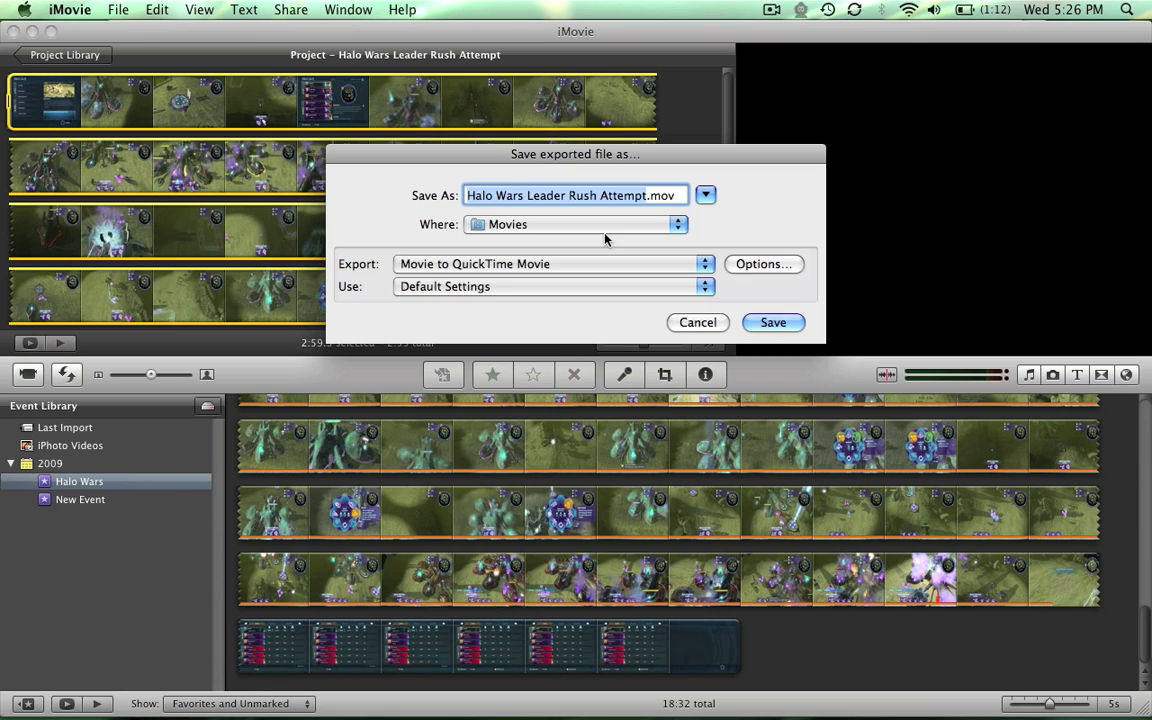
click(750, 264)
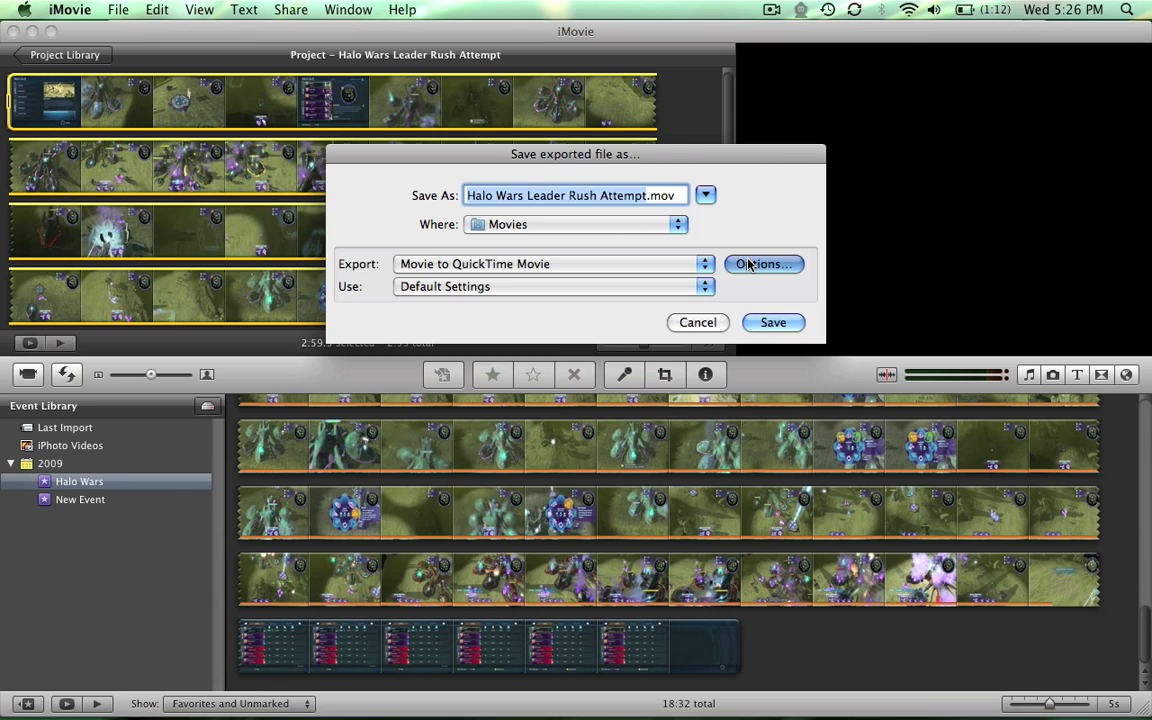
click(466, 134)
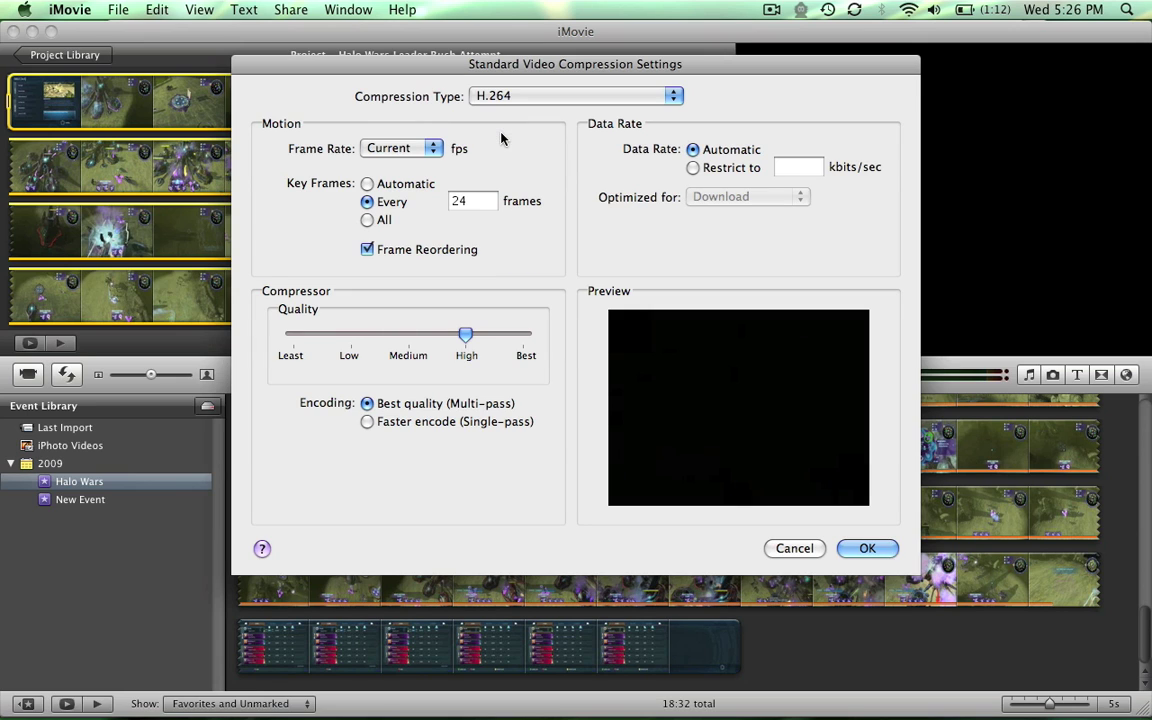
click(673, 96)
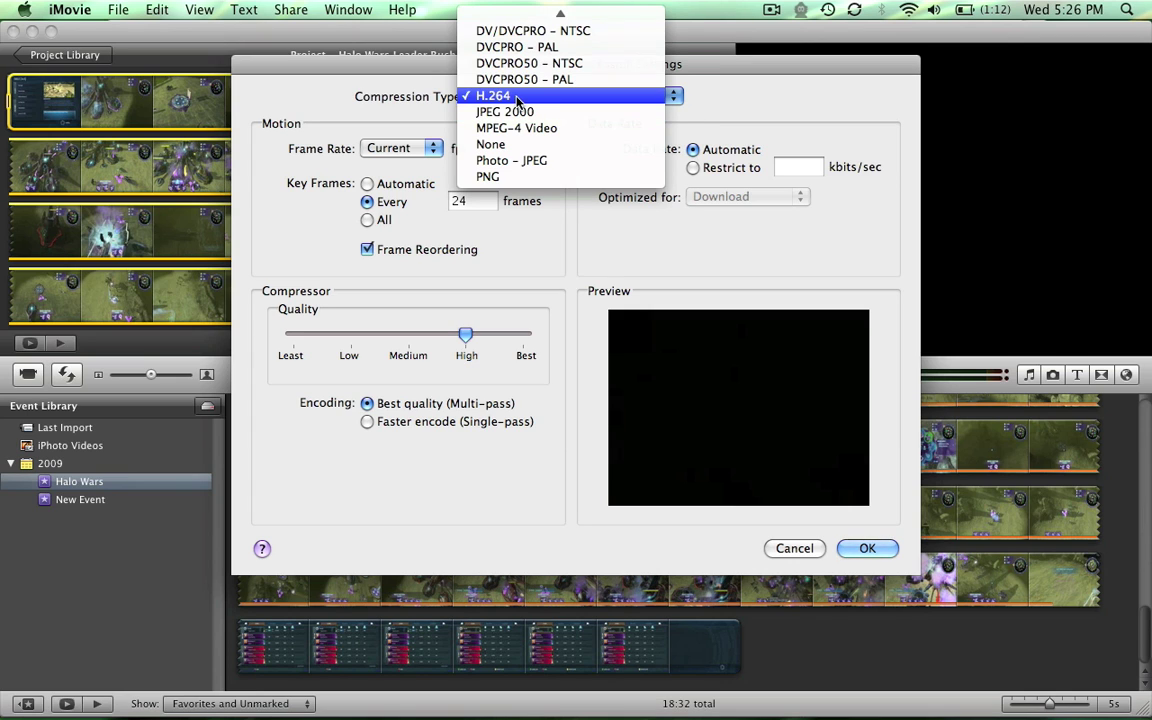
click(517, 97)
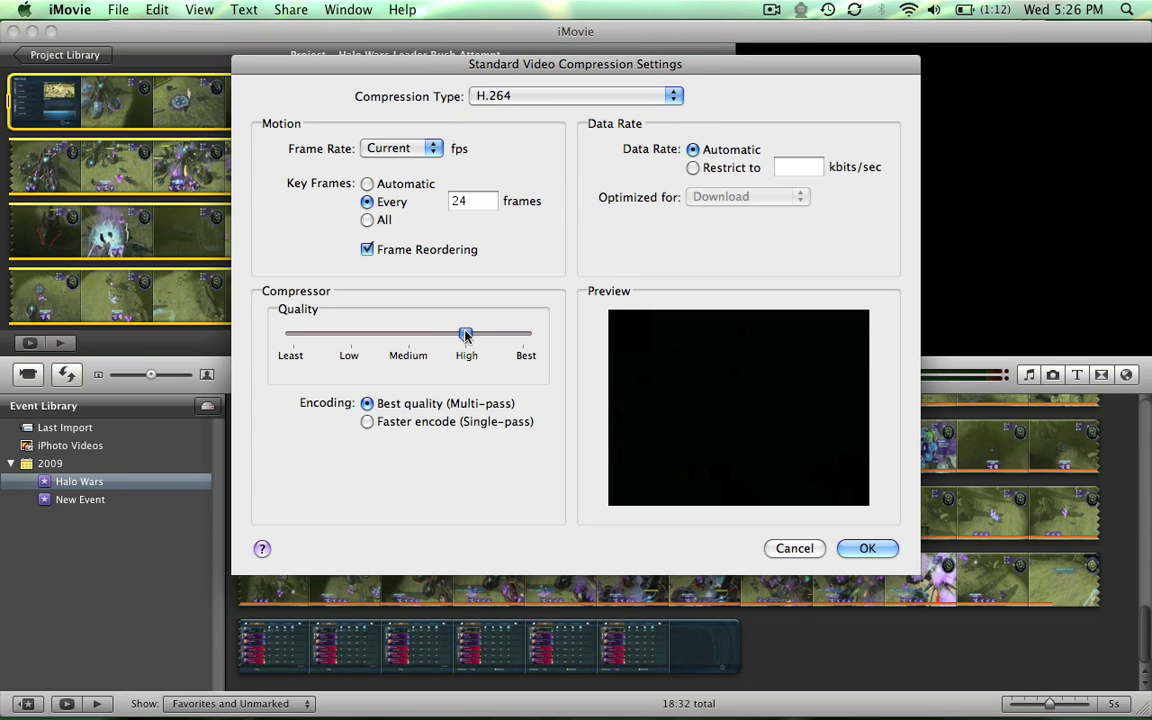
drag(466, 334, 523, 334)
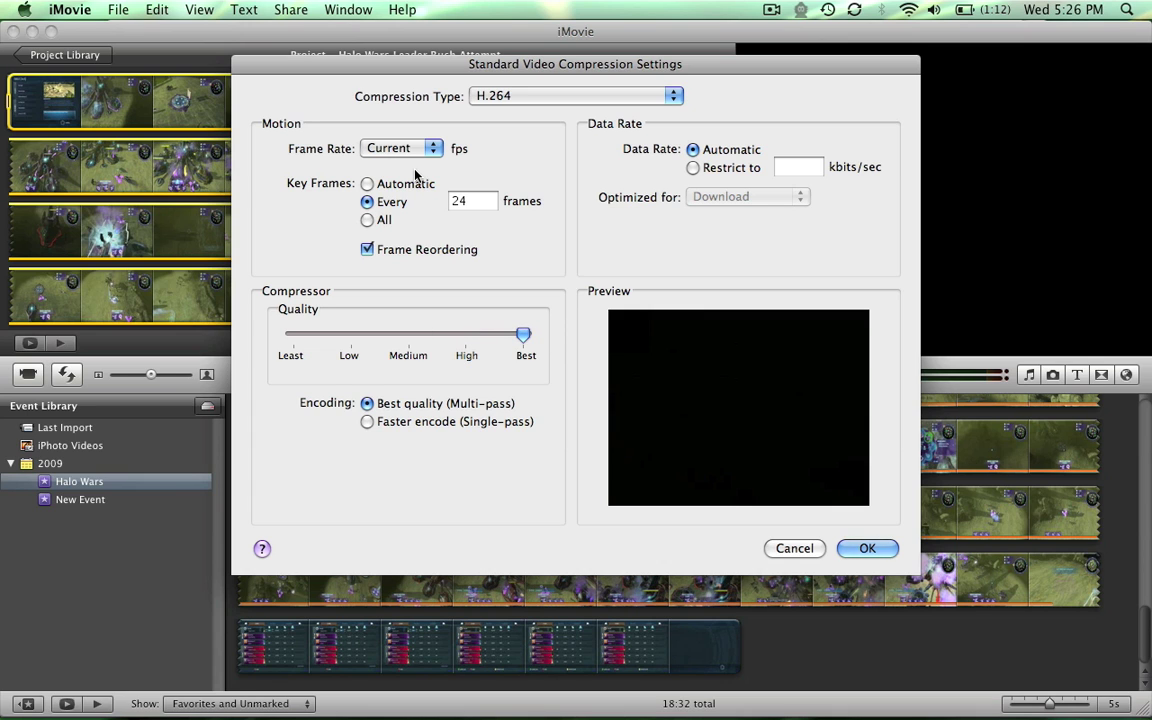
click(862, 552)
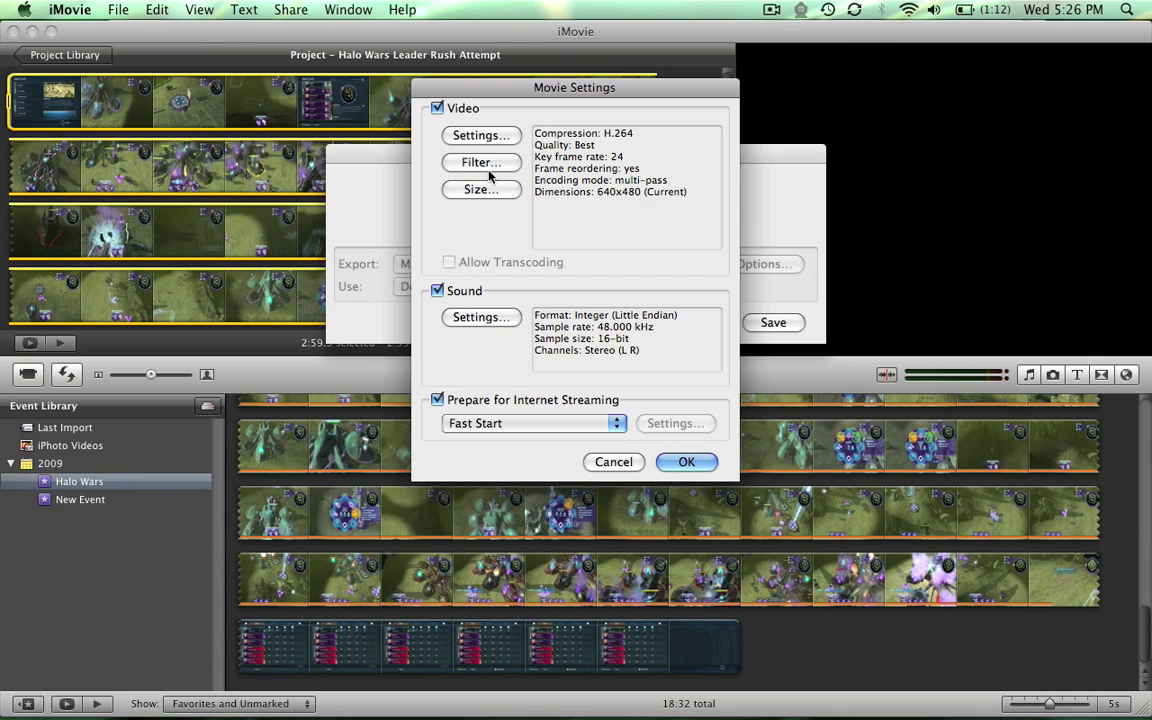
click(488, 164)
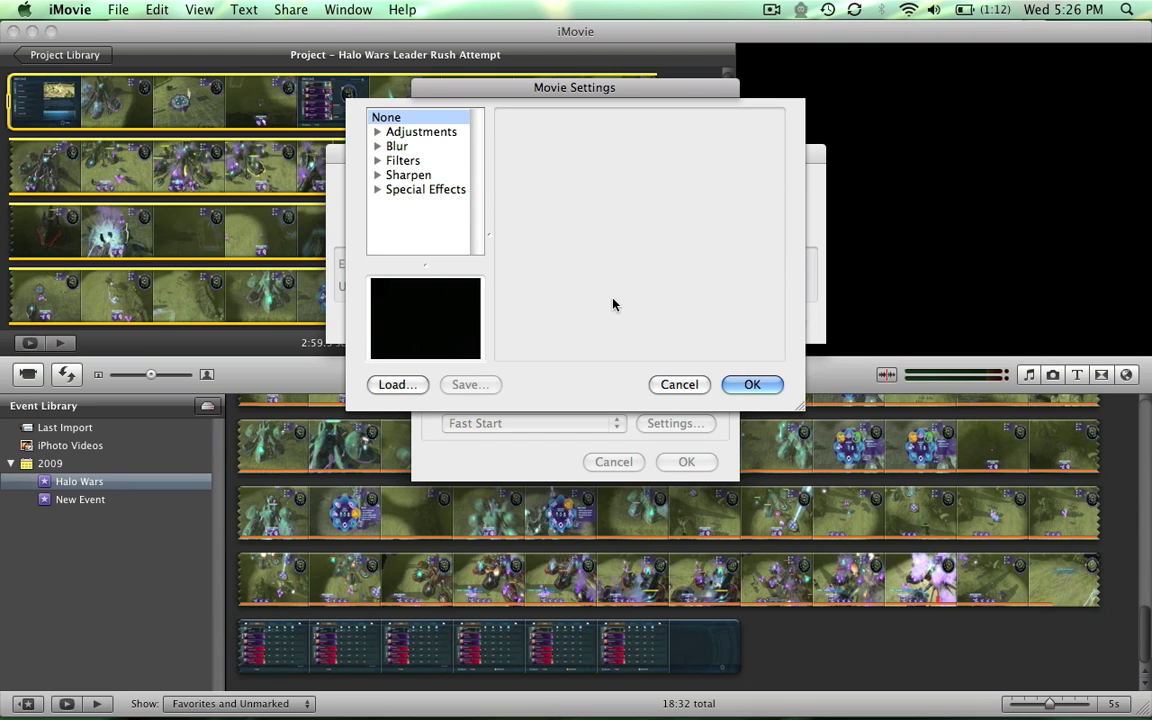
Step: Leave video filters off and set the export size to NTSC 720 x 480 4:3
click(752, 385)
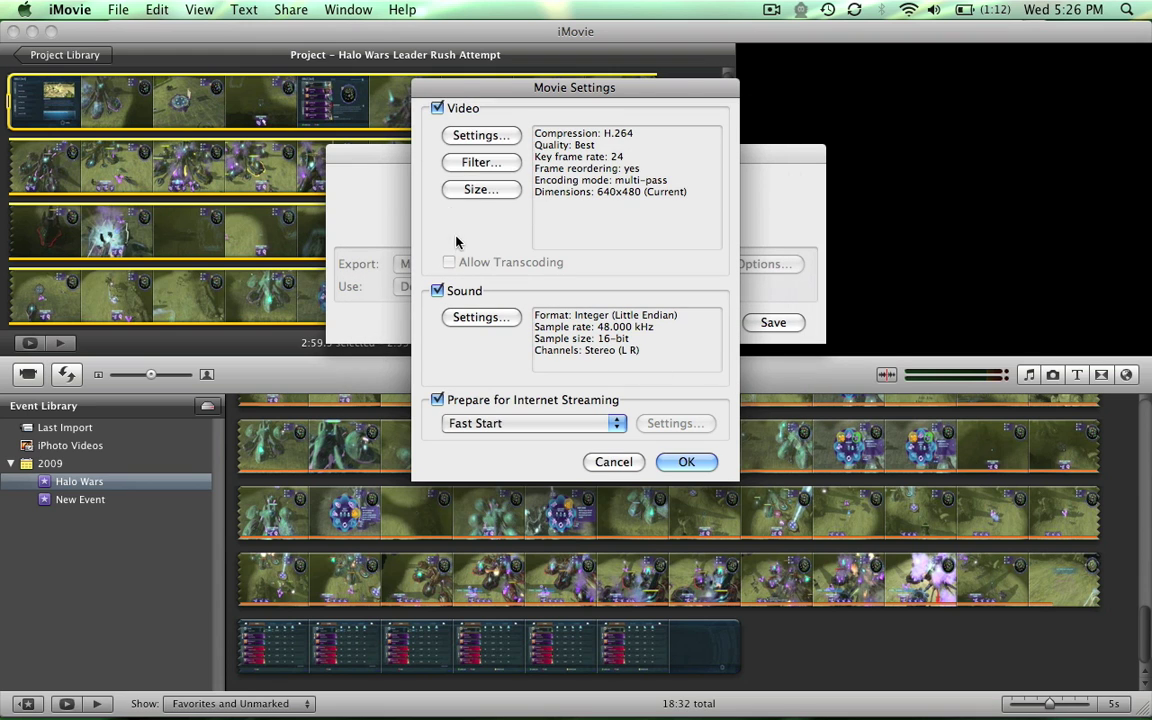
click(470, 190)
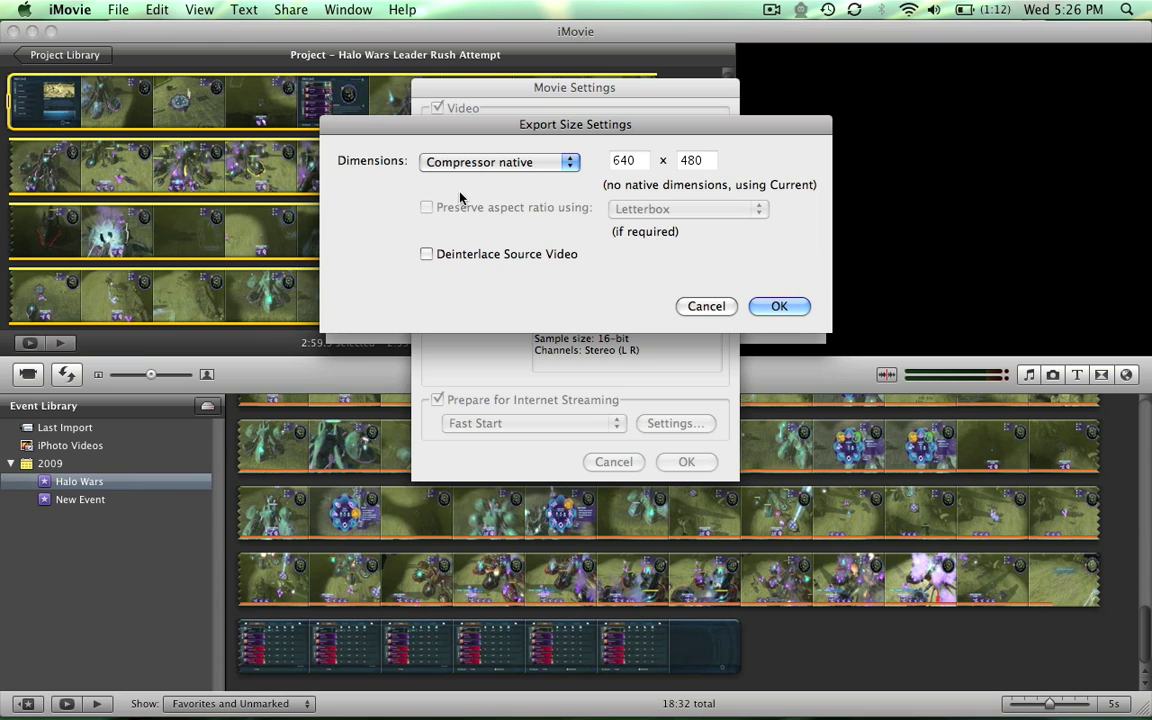
click(535, 160)
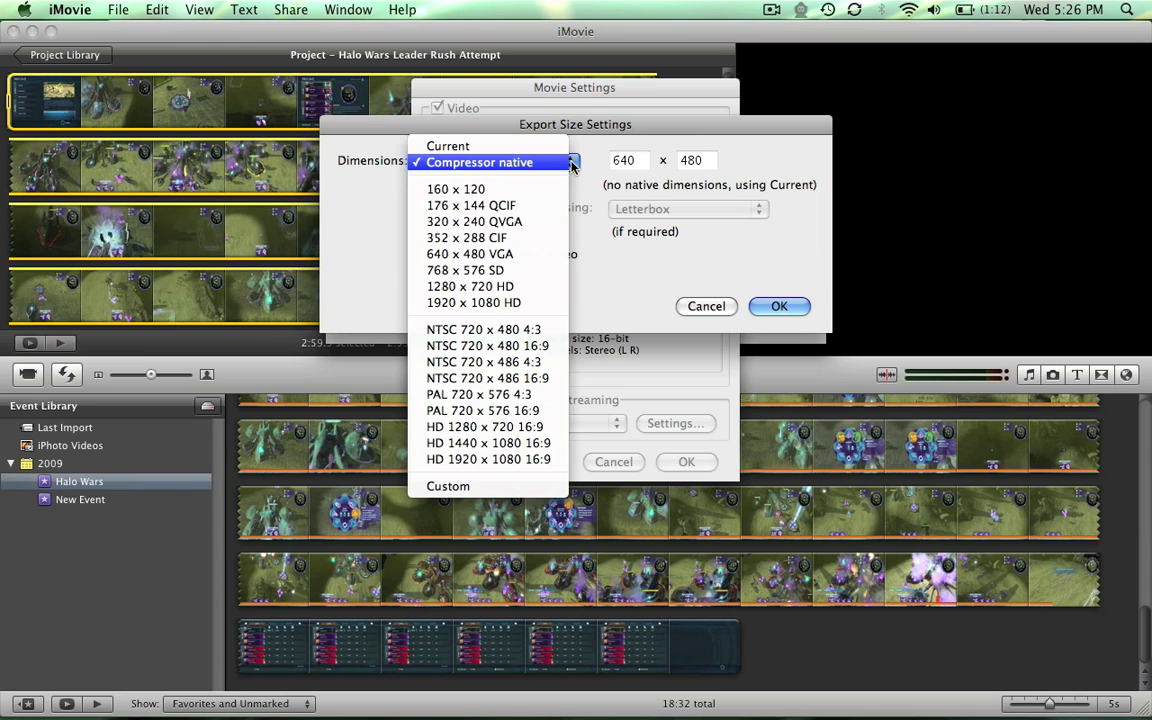
click(549, 331)
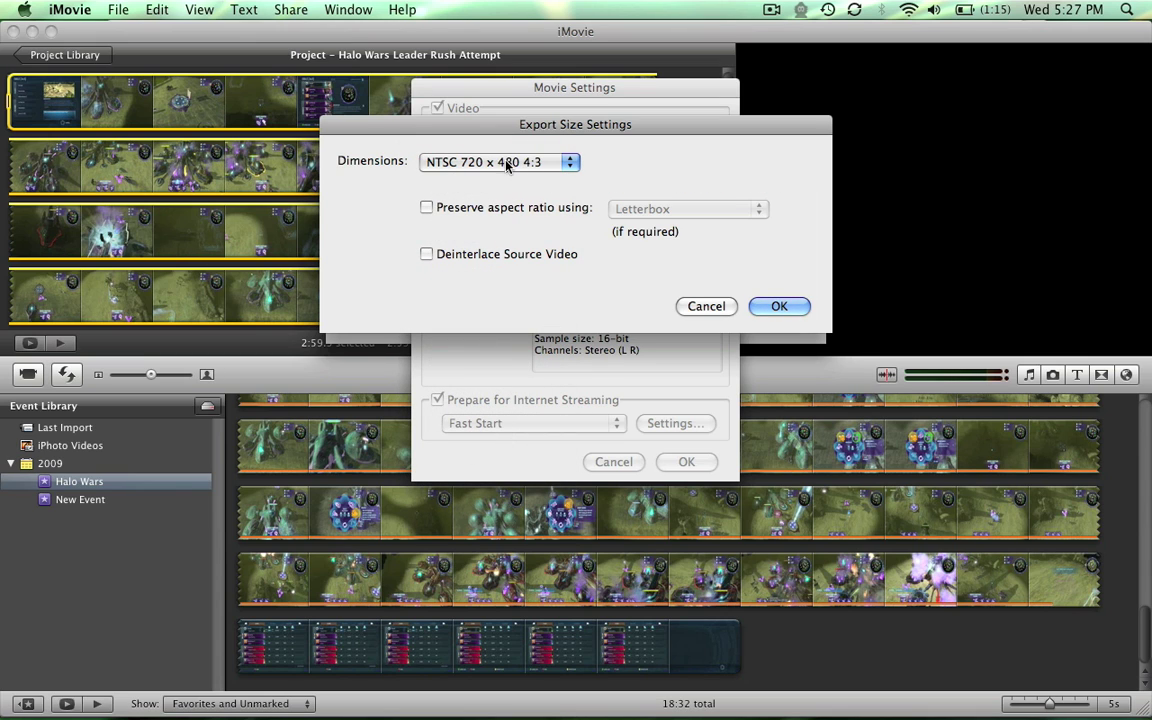
click(797, 309)
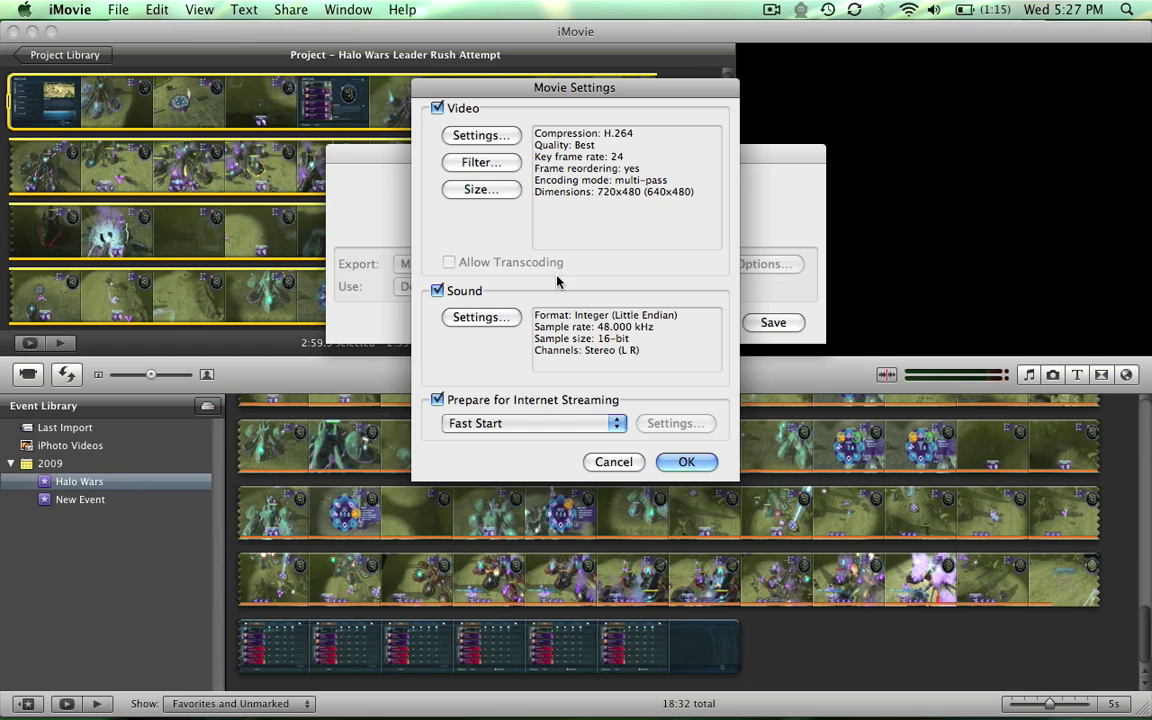
Step: Set the export sound to AAC format, Better quality, 192 kbps target bit rate
click(486, 319)
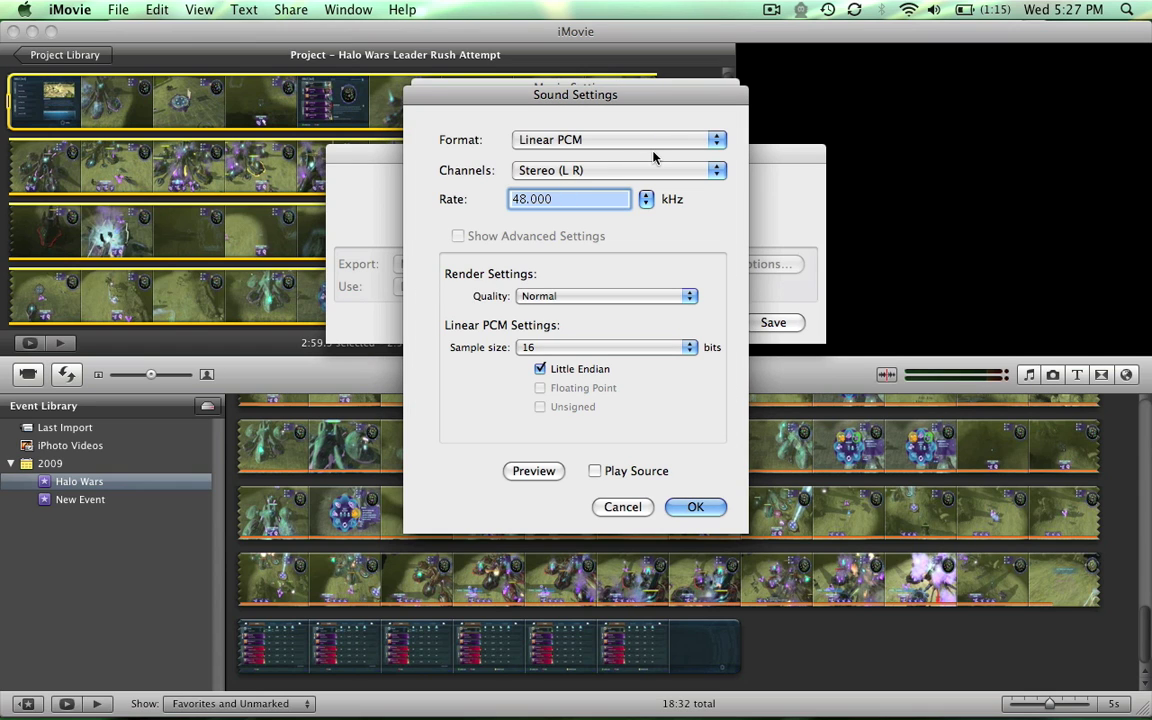
click(716, 143)
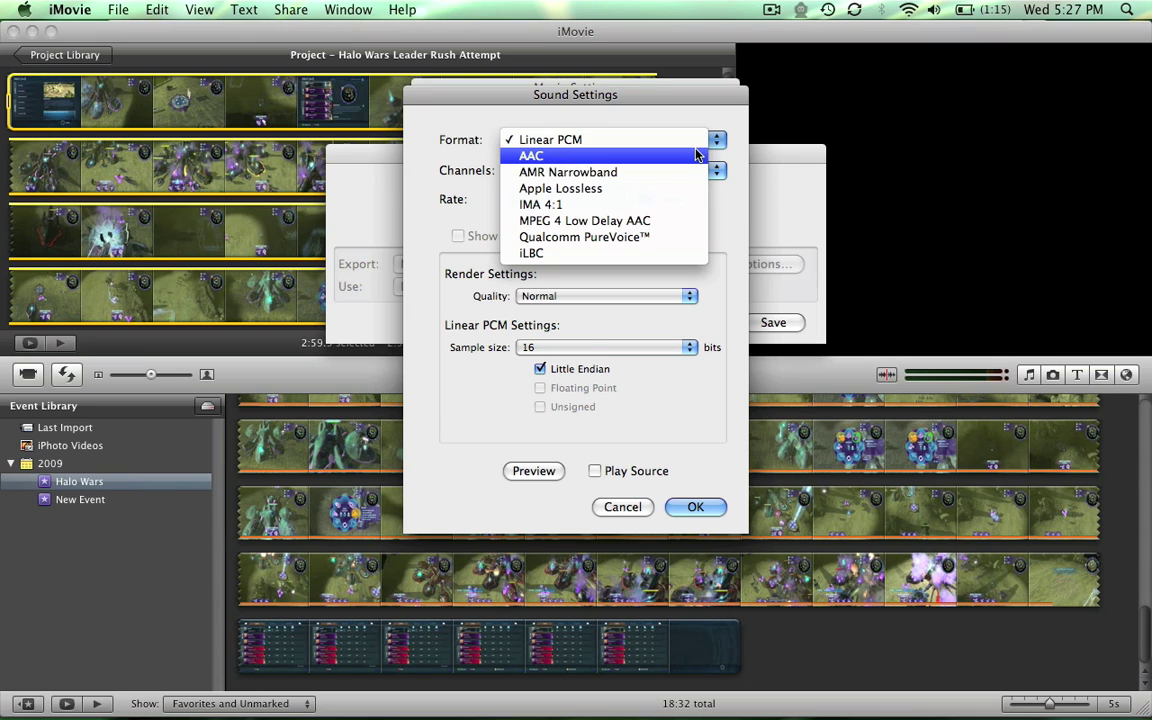
click(697, 155)
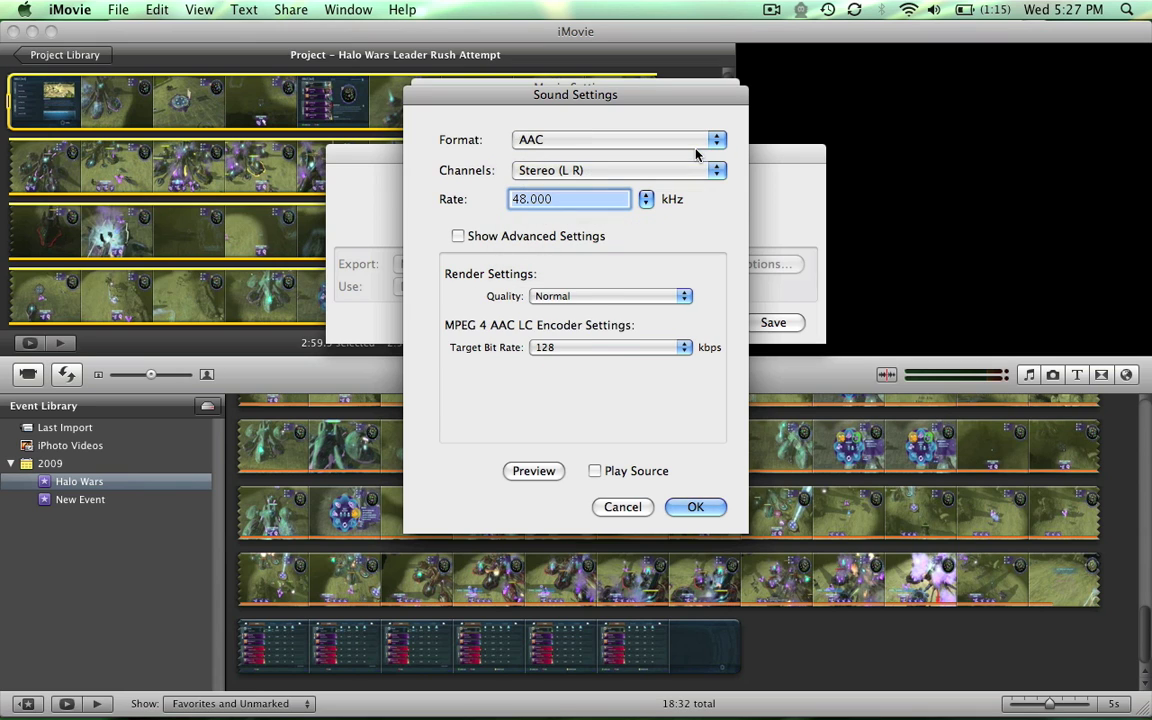
click(686, 298)
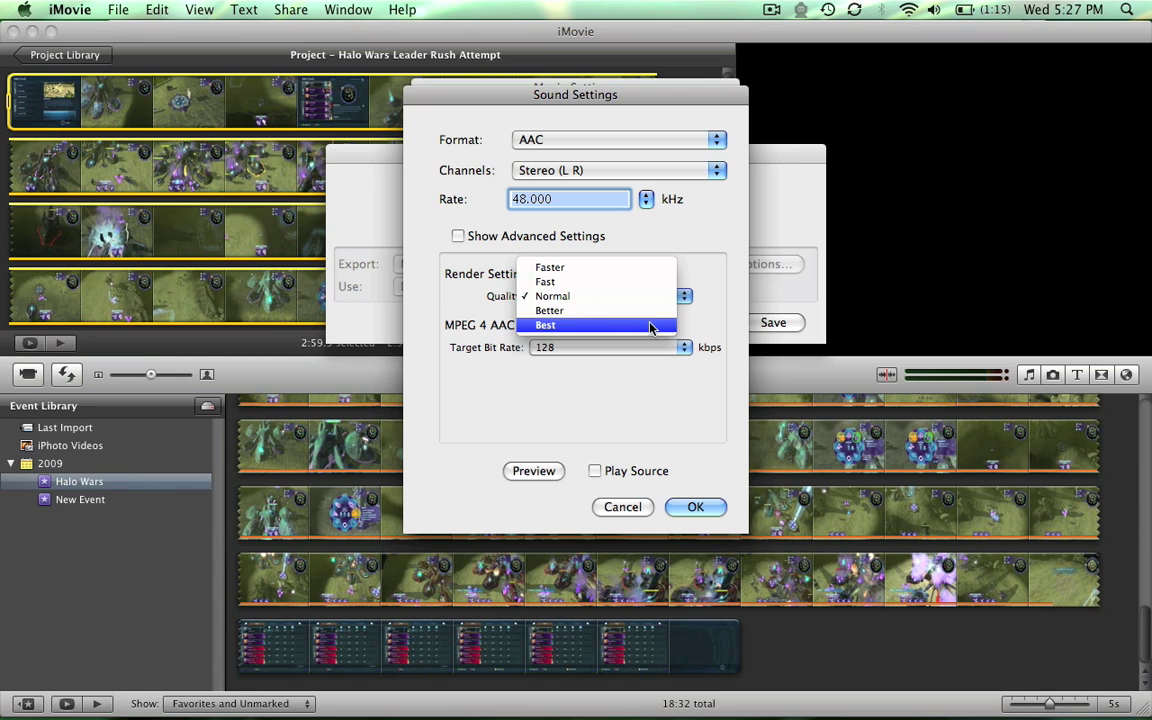
click(652, 312)
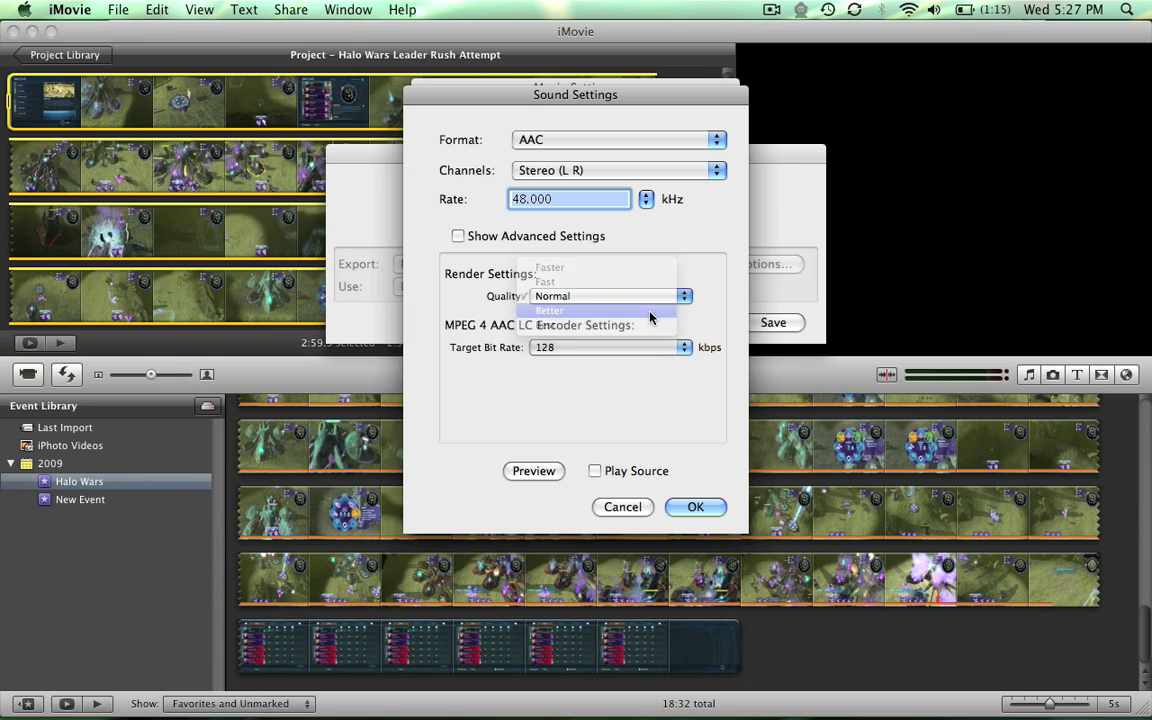
click(686, 347)
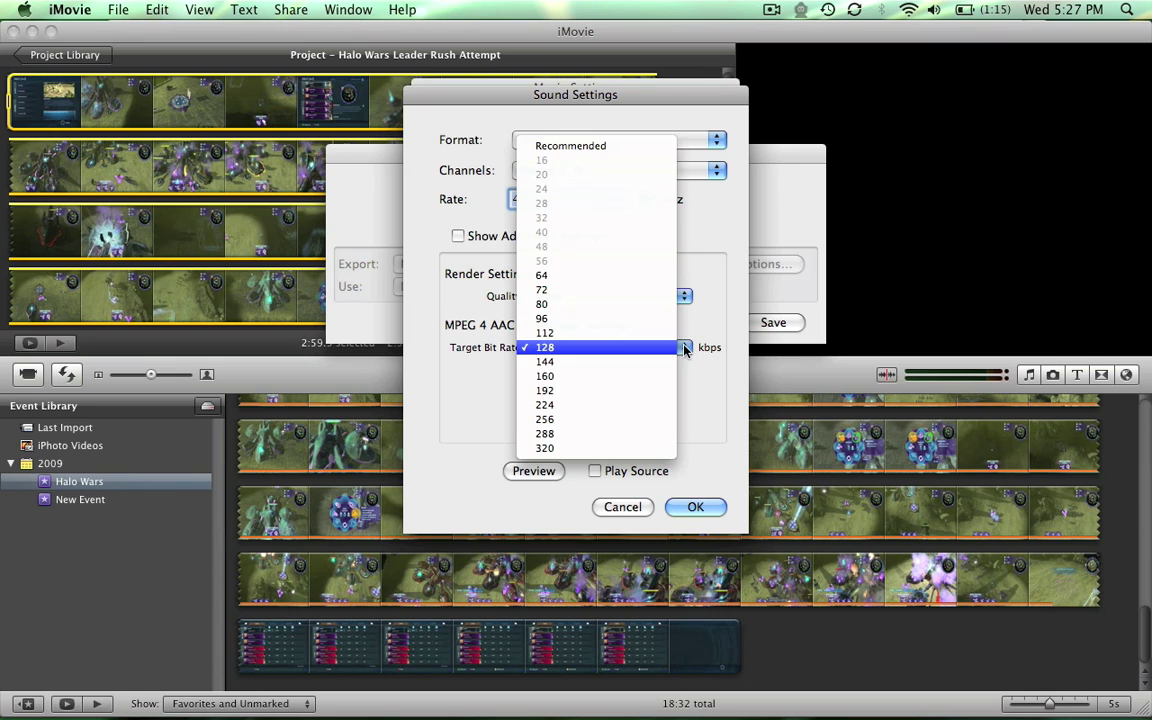
click(620, 392)
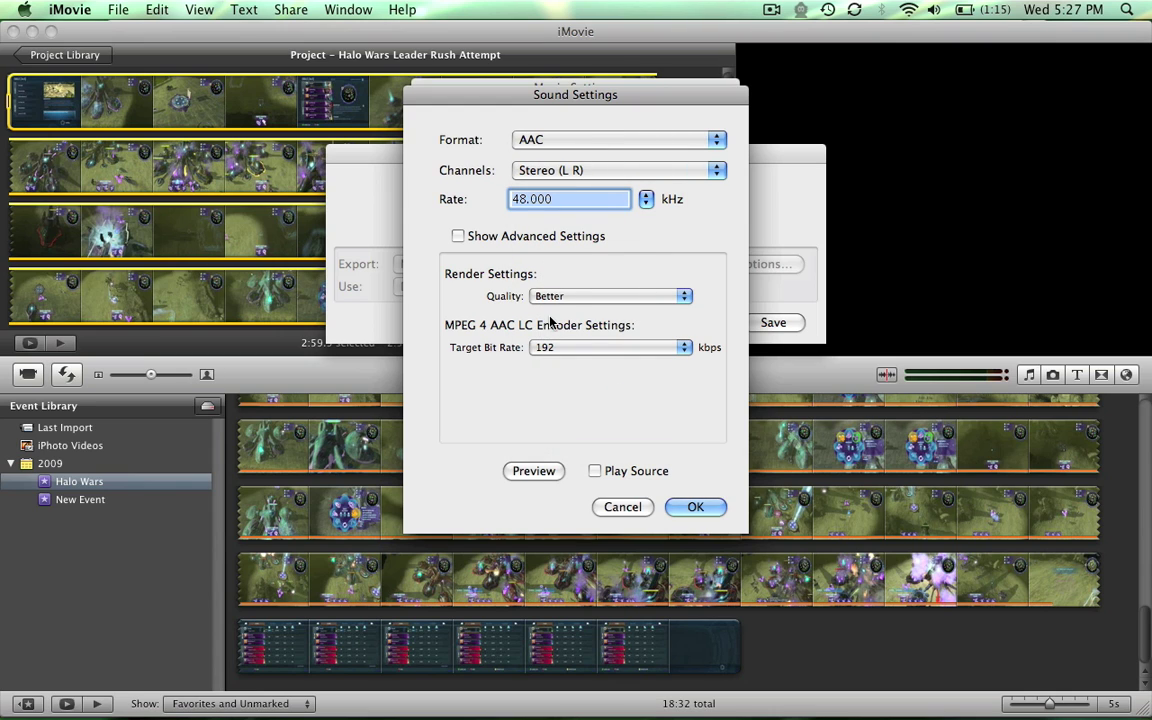
click(695, 508)
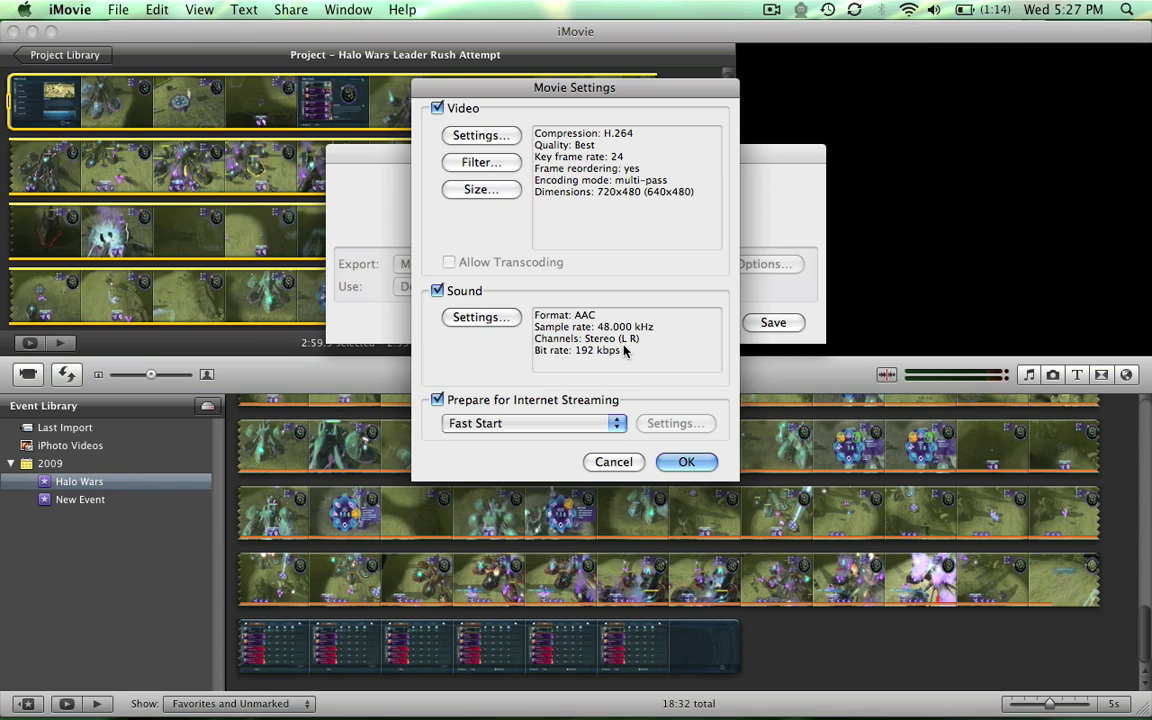
Step: Accept the movie settings and save the export as Halo Wars Leader Rush Attempt.mov
click(683, 463)
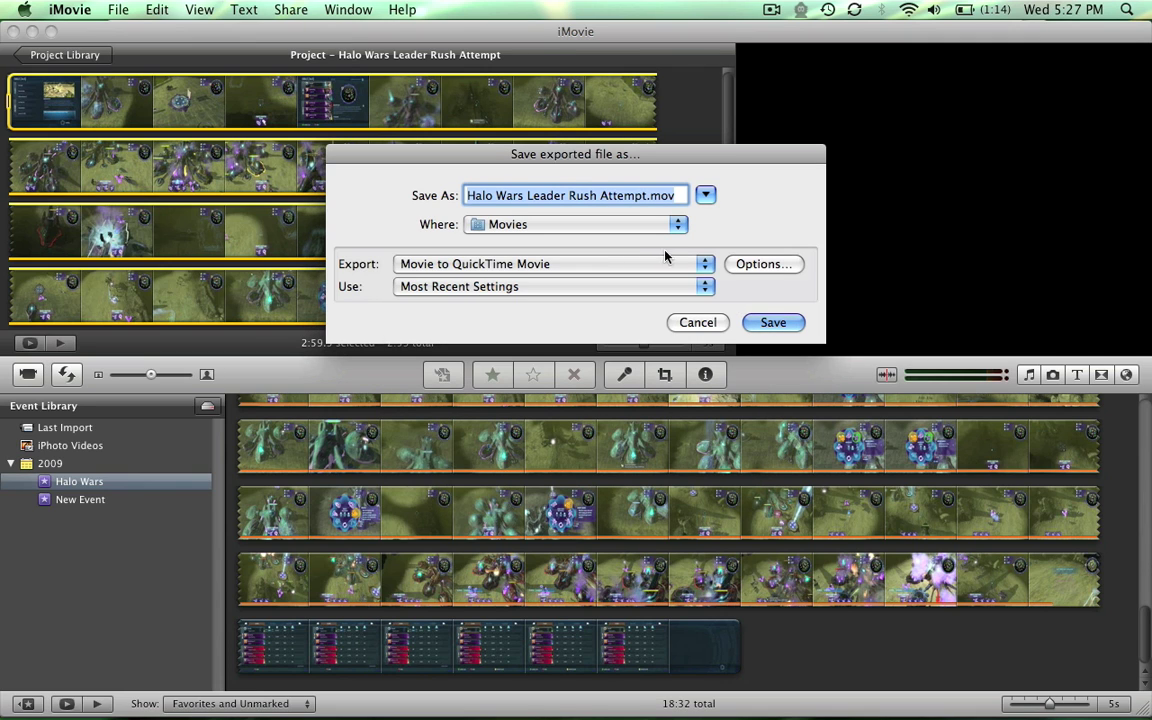
click(781, 324)
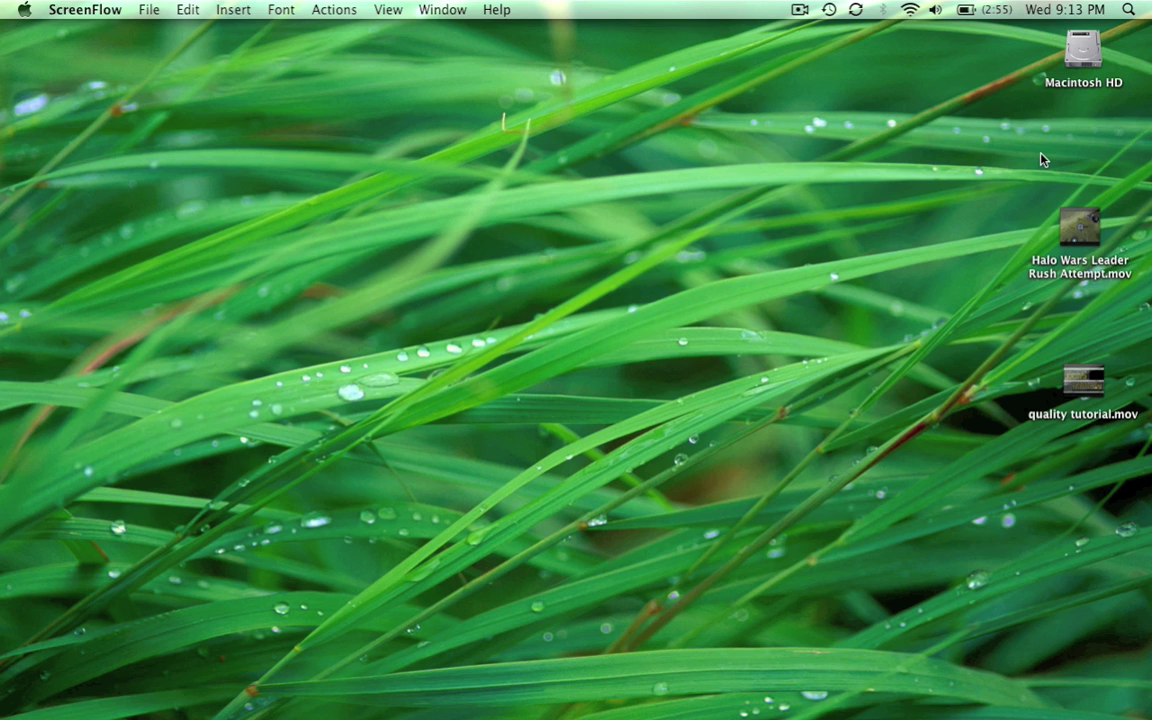
Step: Open the exported Halo Wars movie in QuickTime Player, play it, then close it
drag(1076, 220, 1083, 122)
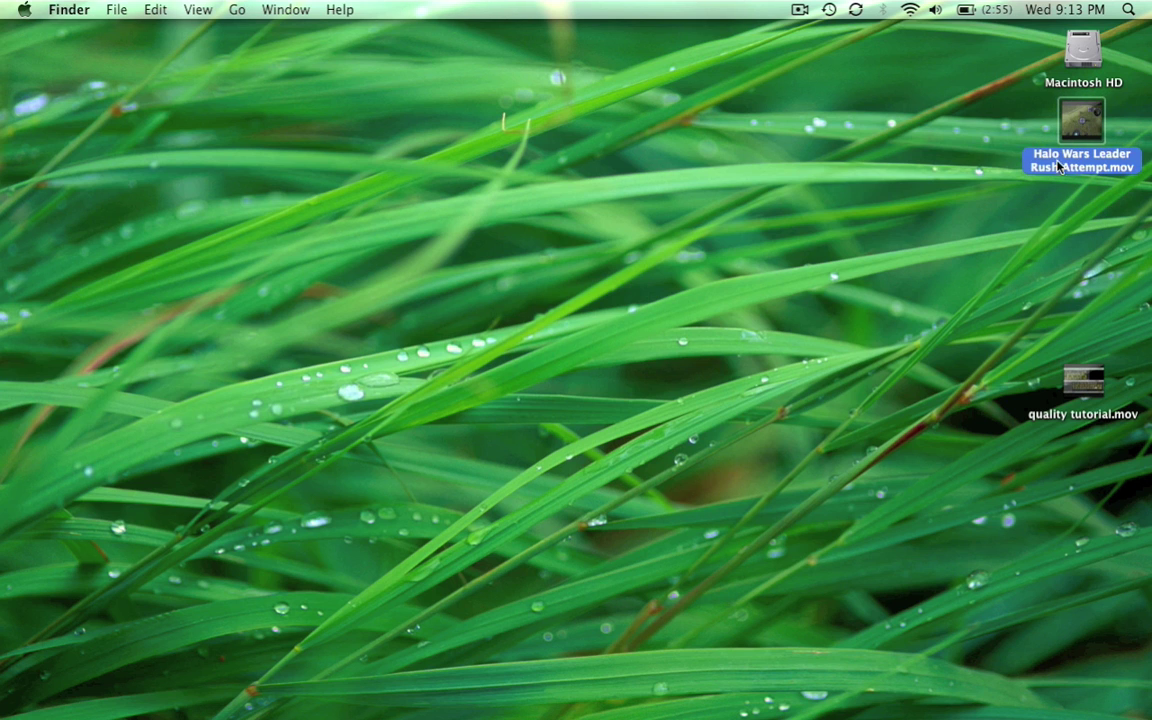
double_click(1087, 122)
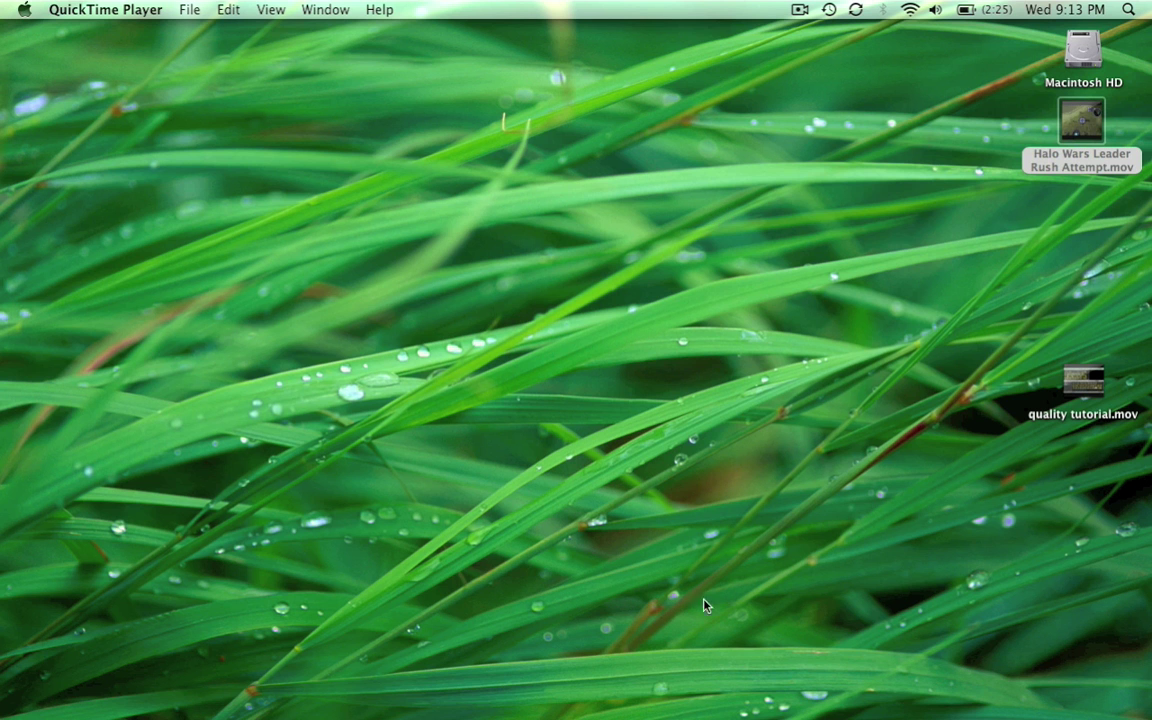
mouse_move(668, 710)
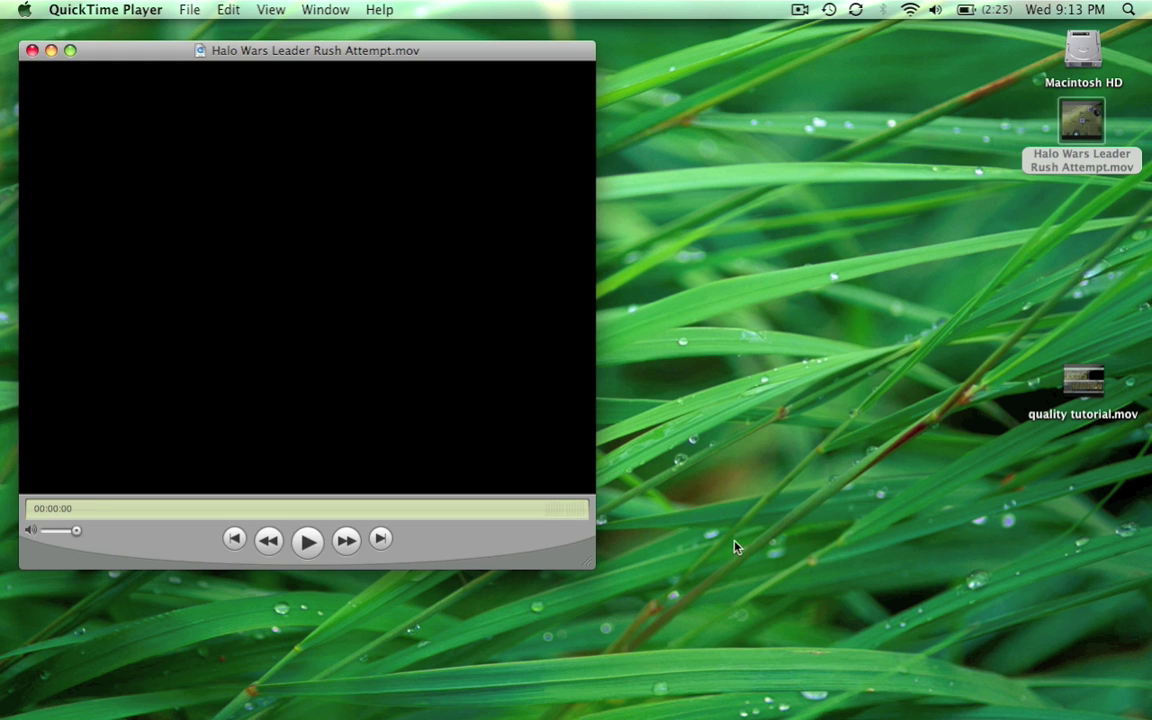
click(308, 540)
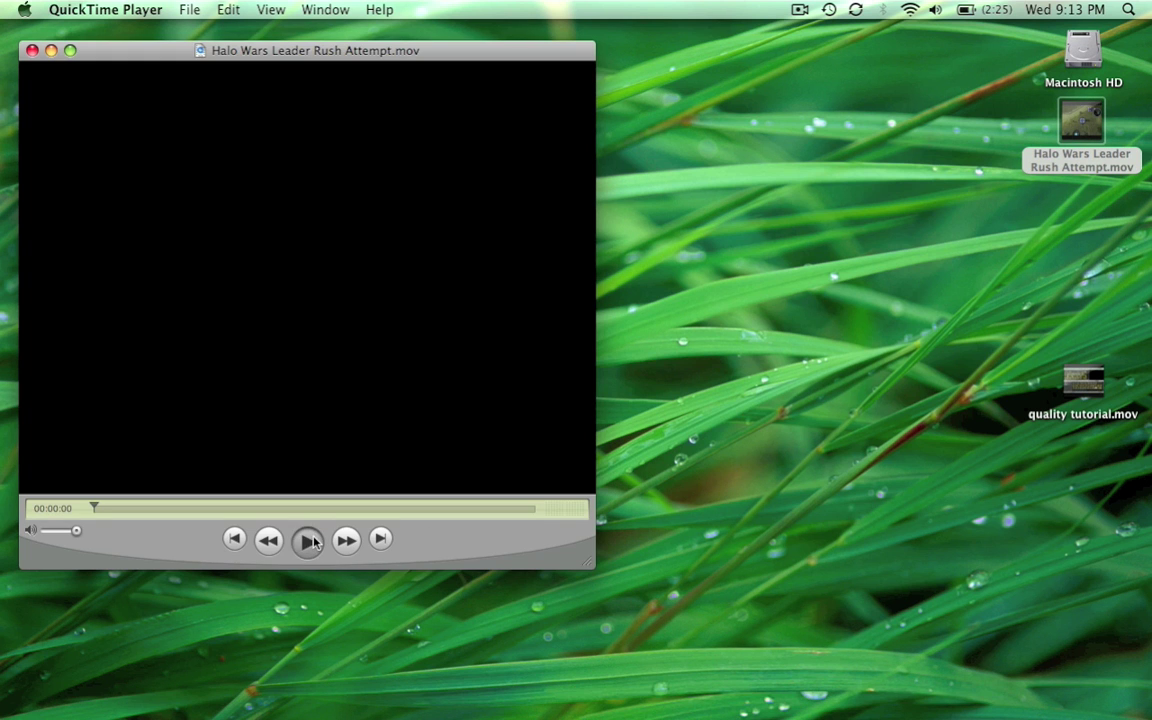
click(32, 50)
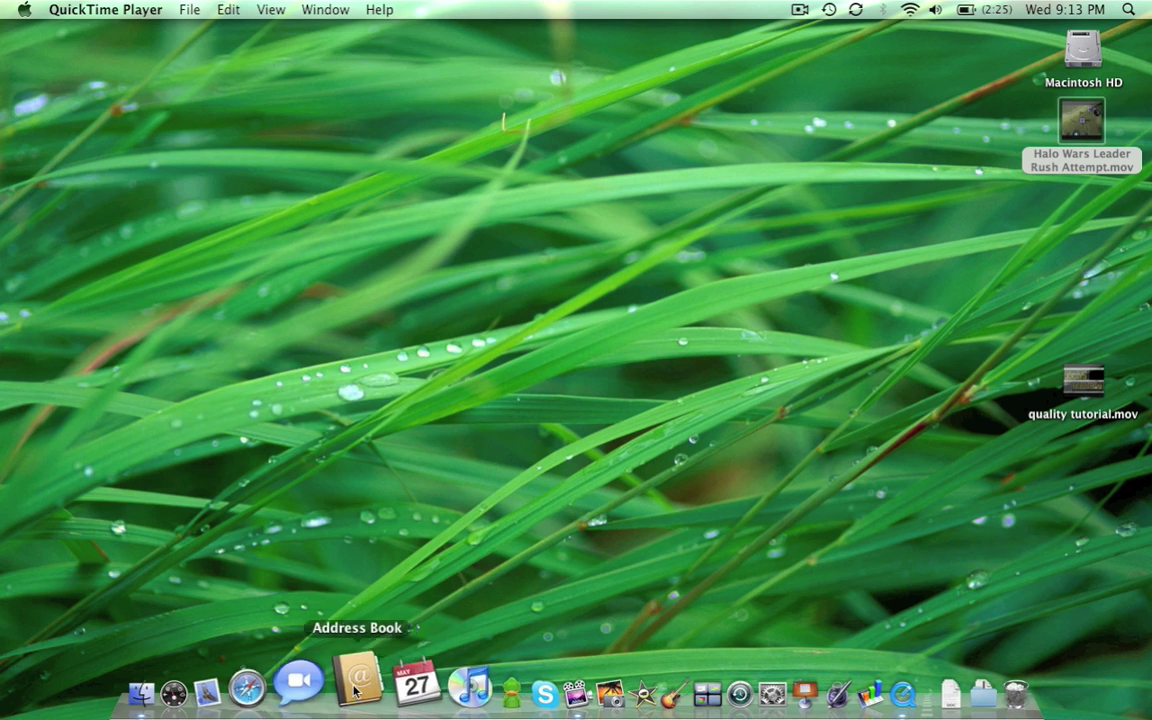
Step: Launch Safari and go to YouTube's Upload Video File page via the bookmark
click(293, 688)
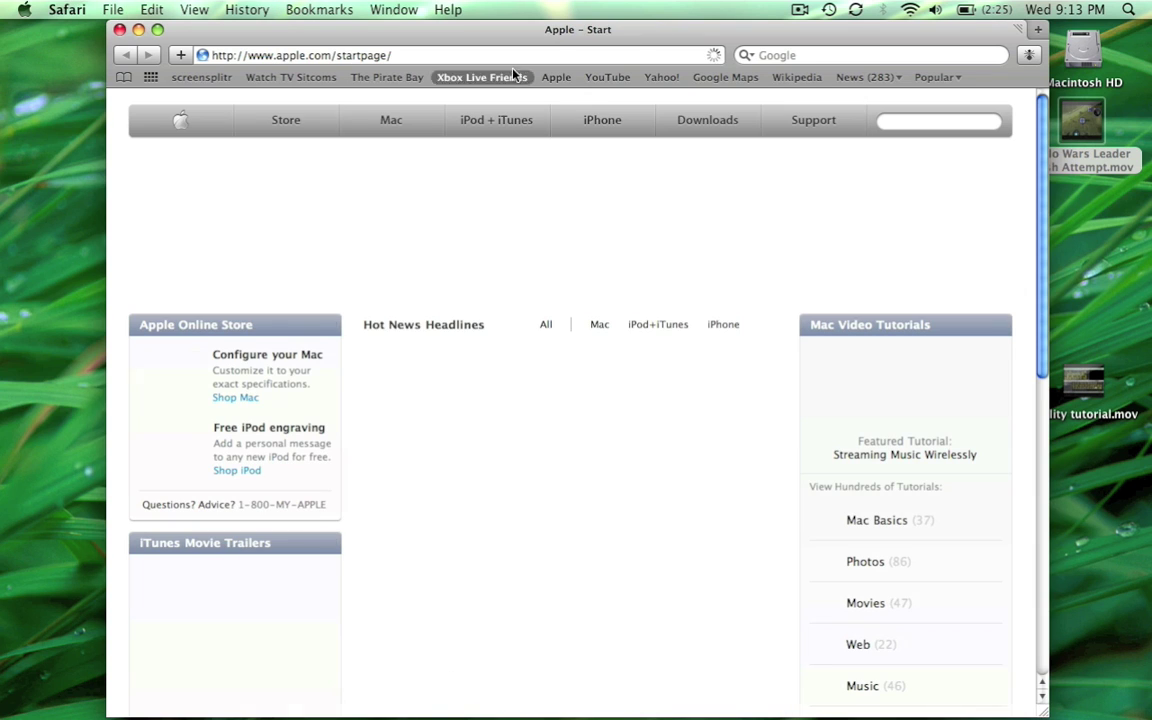
click(590, 80)
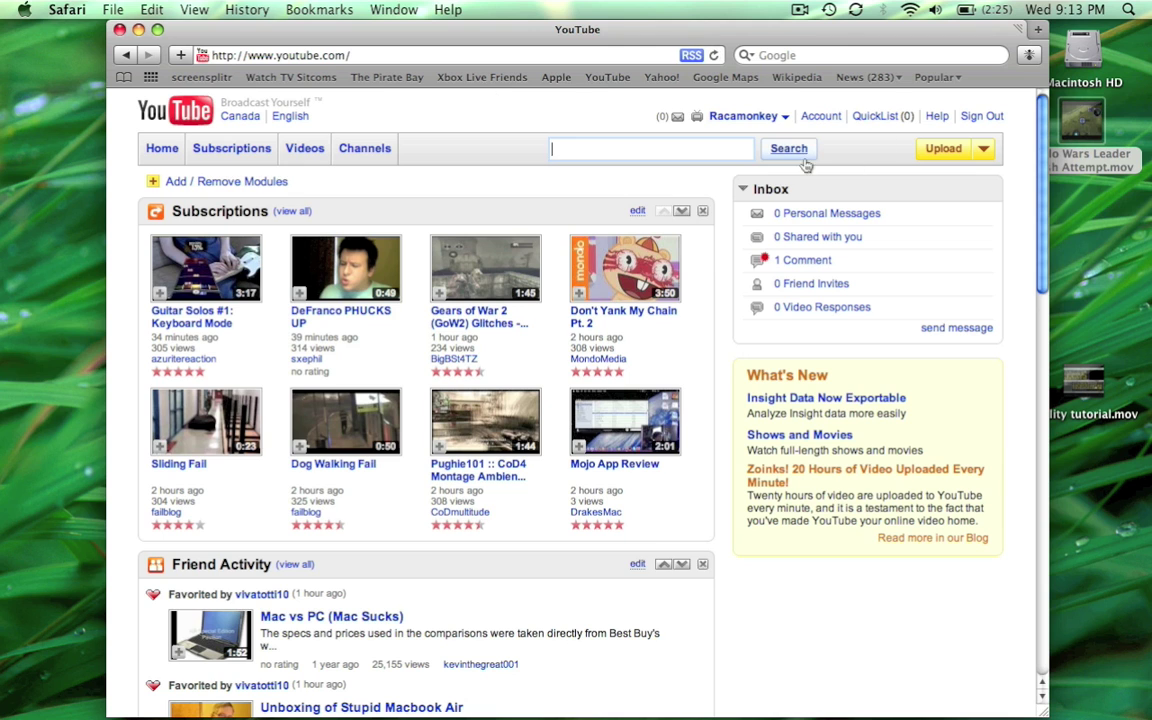
click(984, 148)
click(943, 170)
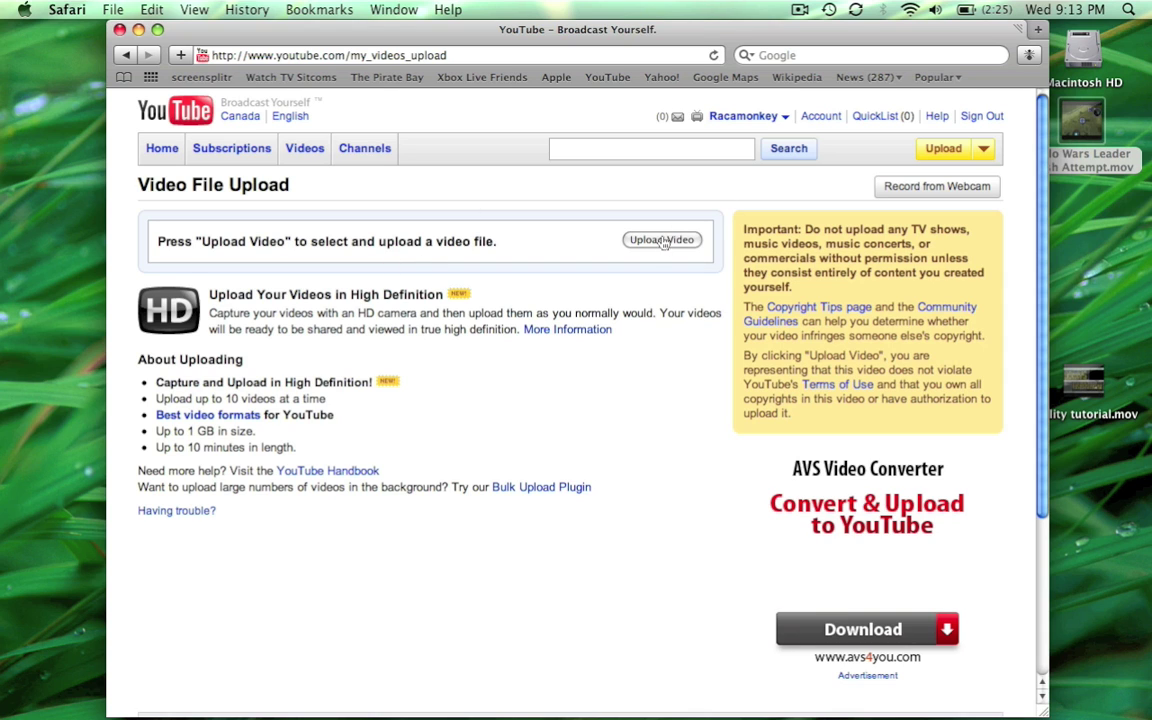
Step: Select Halo Wars Leader Rush Attempt.mov from the Desktop for upload
click(661, 242)
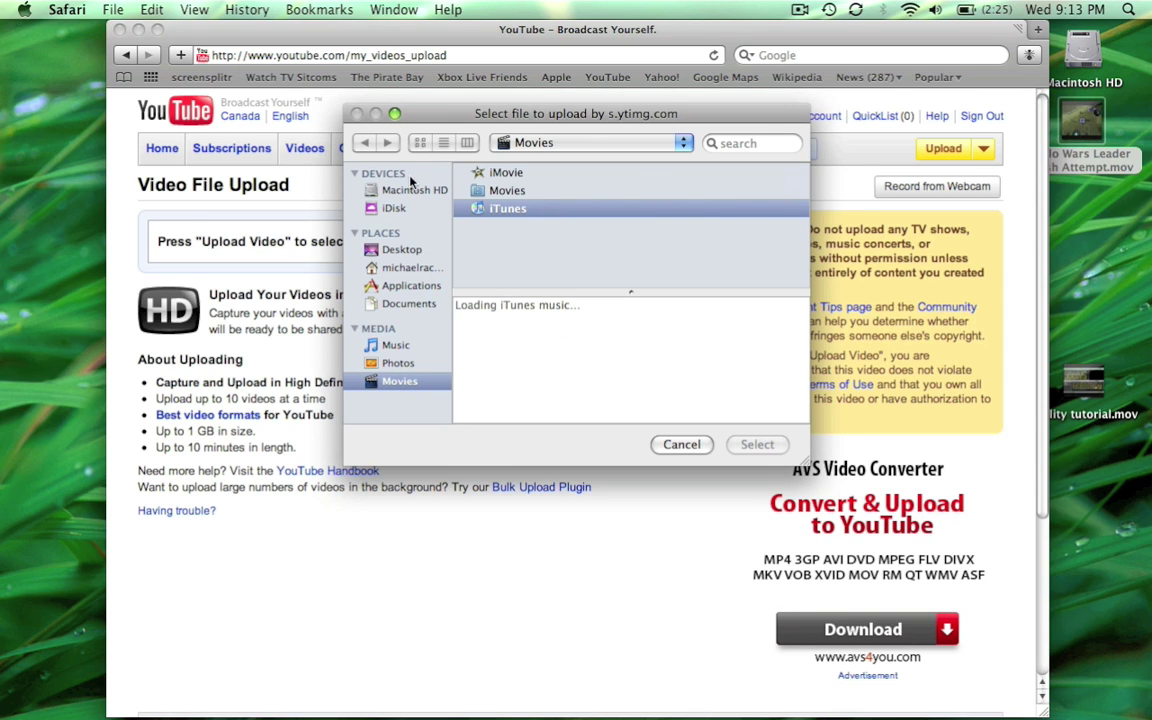
click(390, 250)
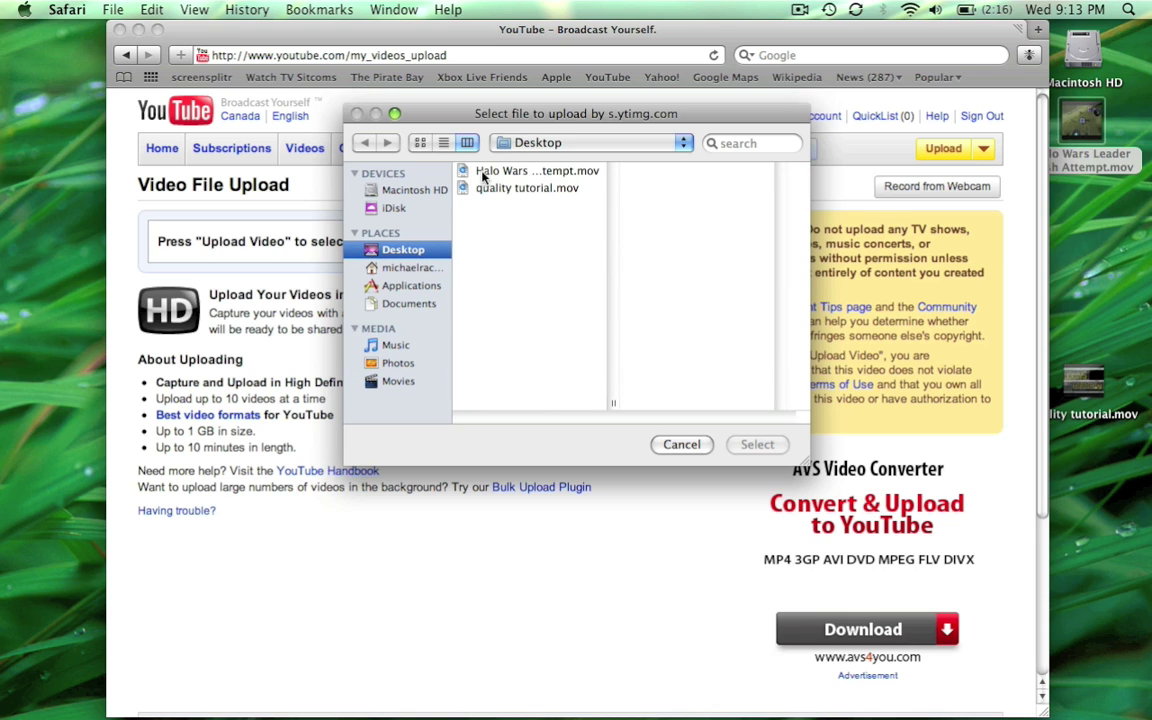
click(517, 172)
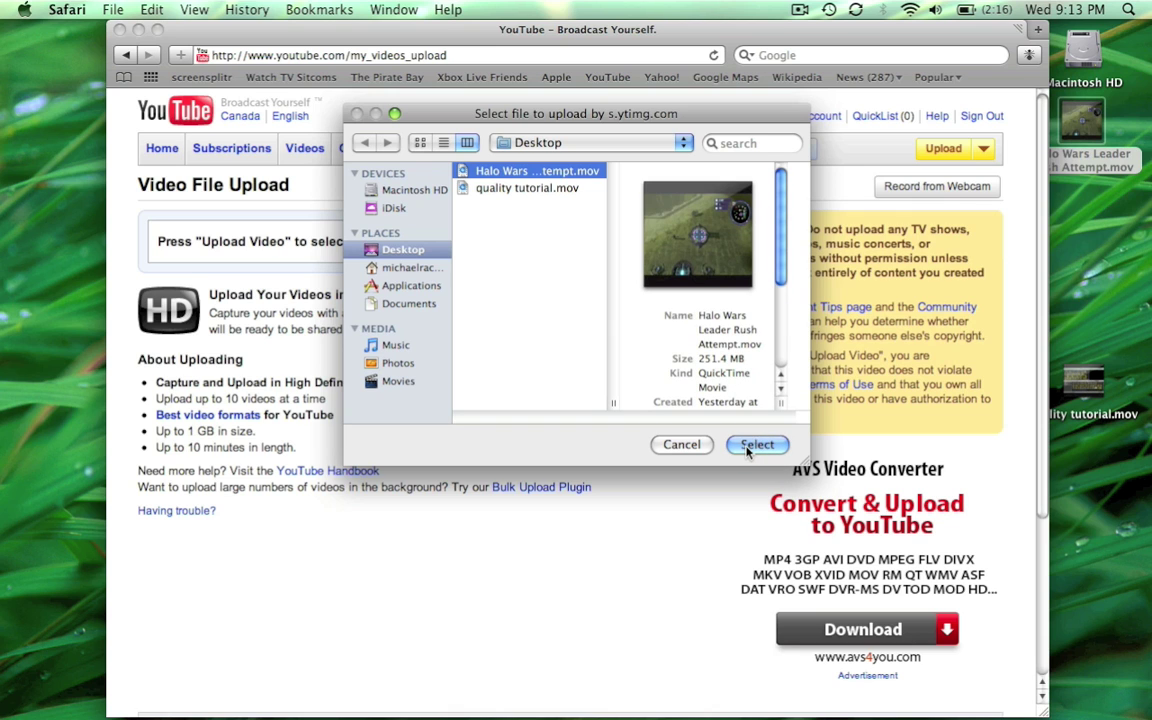
click(748, 444)
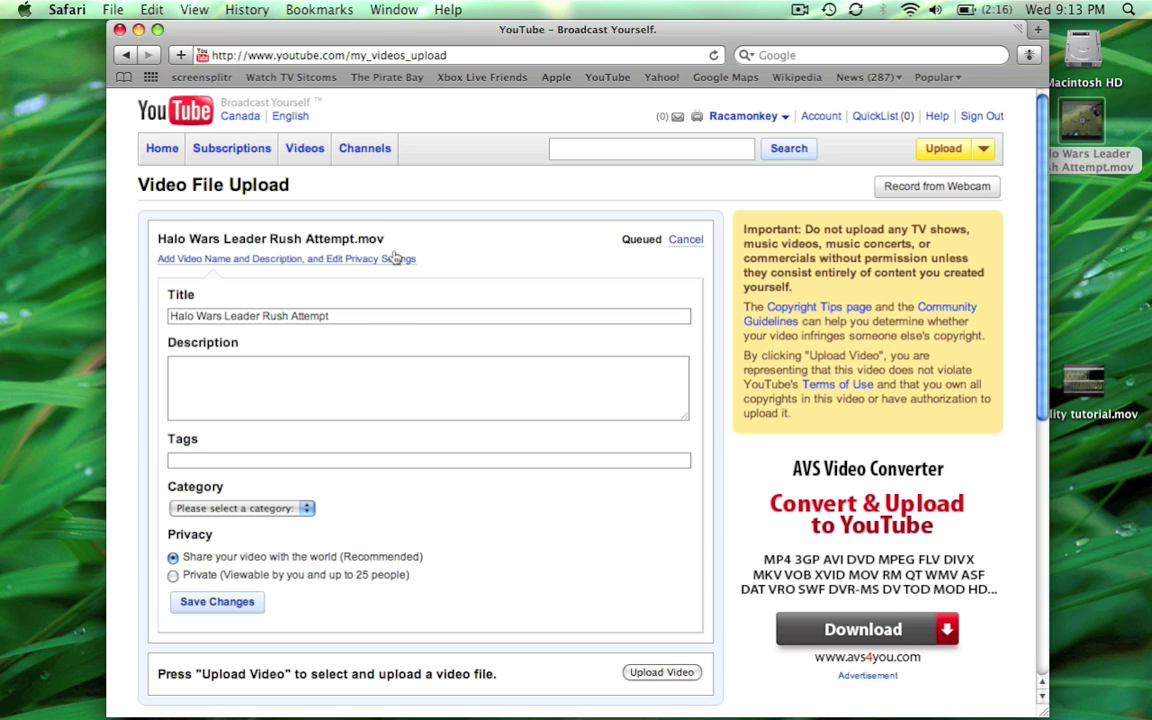
Step: Scroll the upload page while the Halo Wars file changes from Queued to Uploading
scroll(354, 226, down, 1)
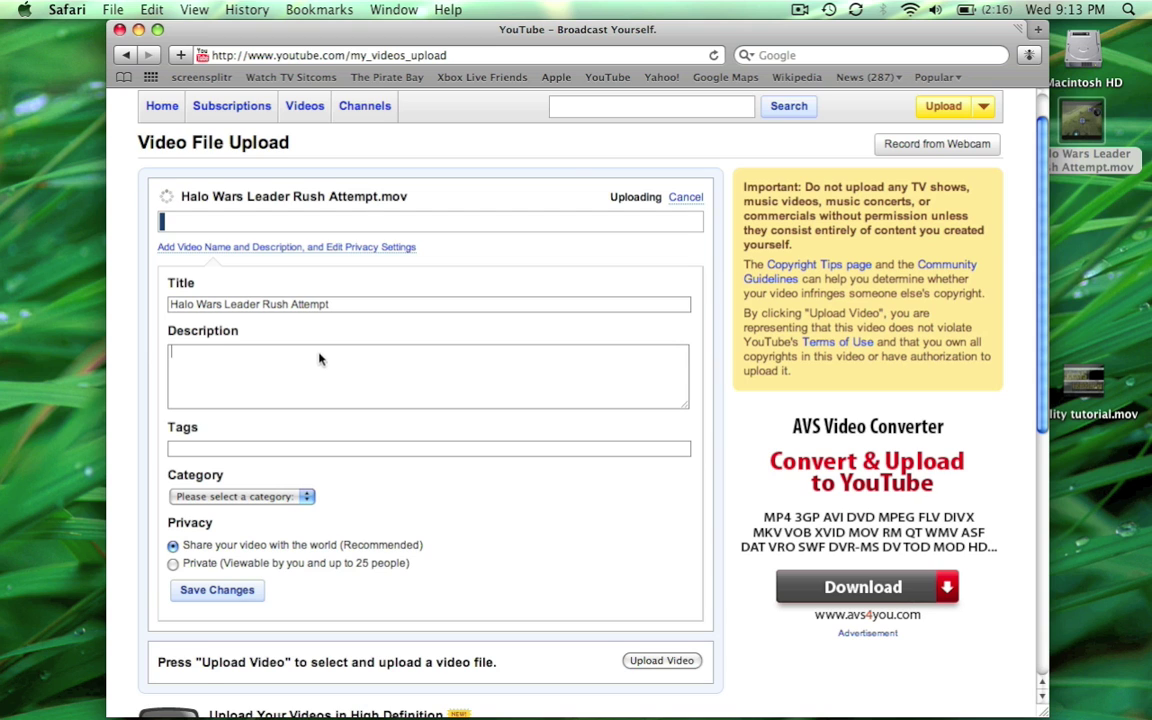
scroll(319, 358, down, 2)
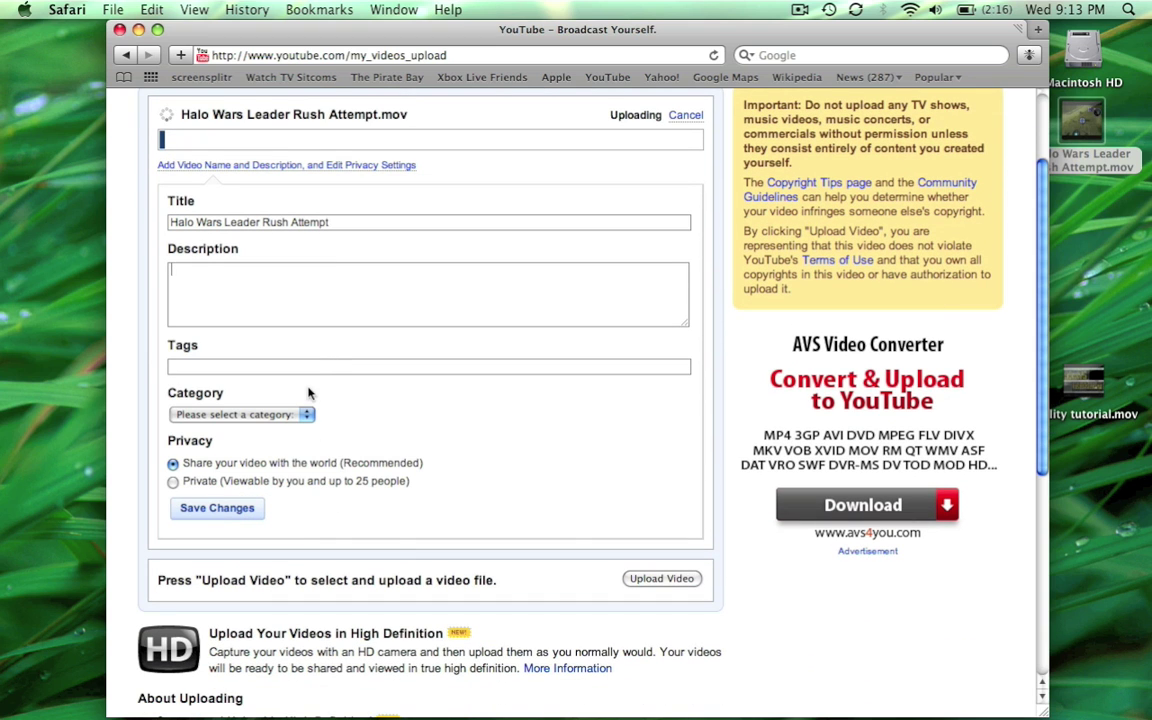
scroll(370, 276, up, 3)
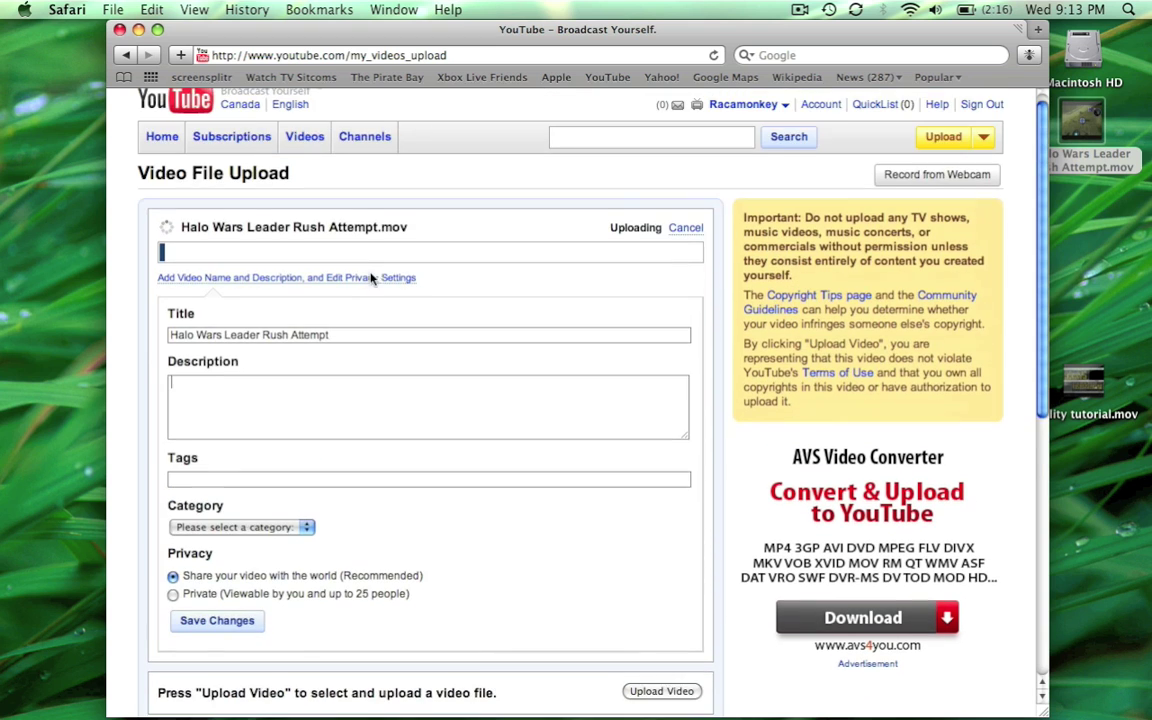
scroll(370, 278, up, 1)
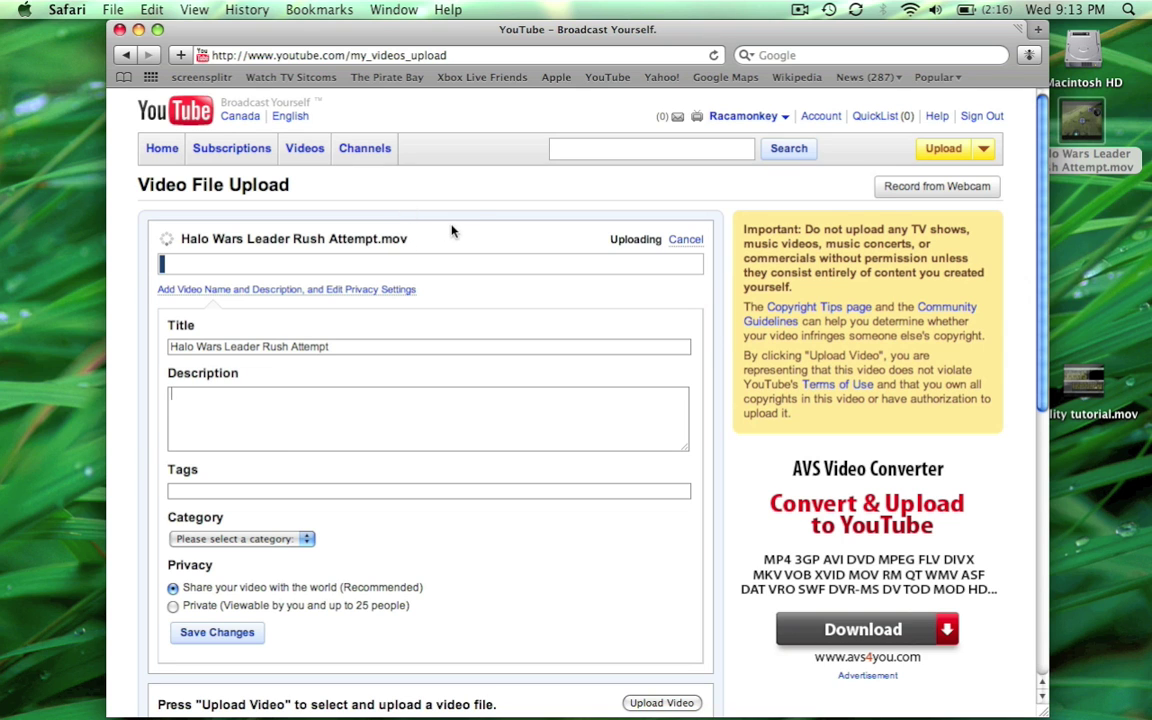